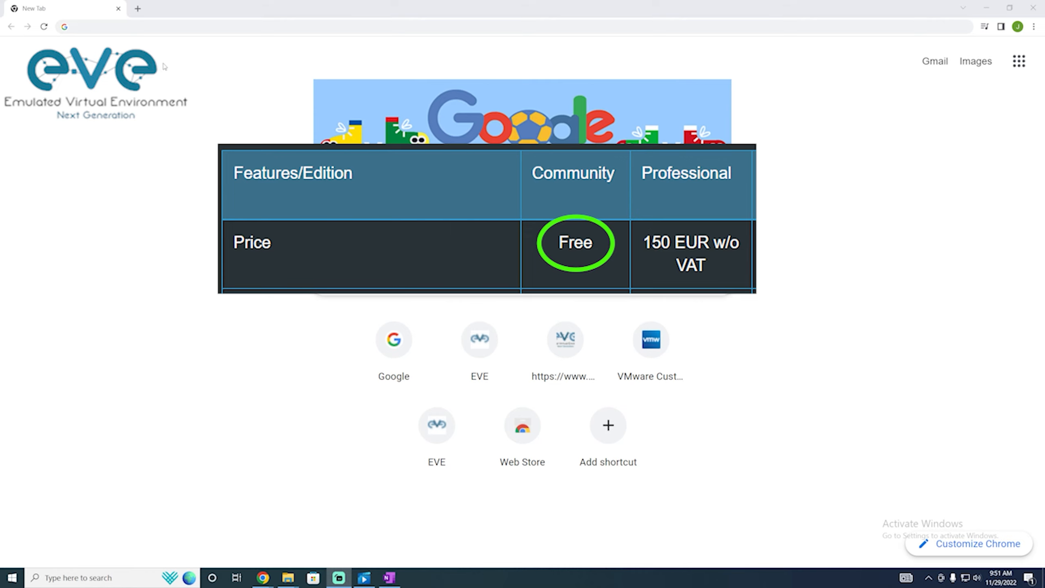
Search Google for 'eveng' and open the Download sitelink under the eve-ng.net result.
{"action": "left_click", "coordinate": [237, 26]}
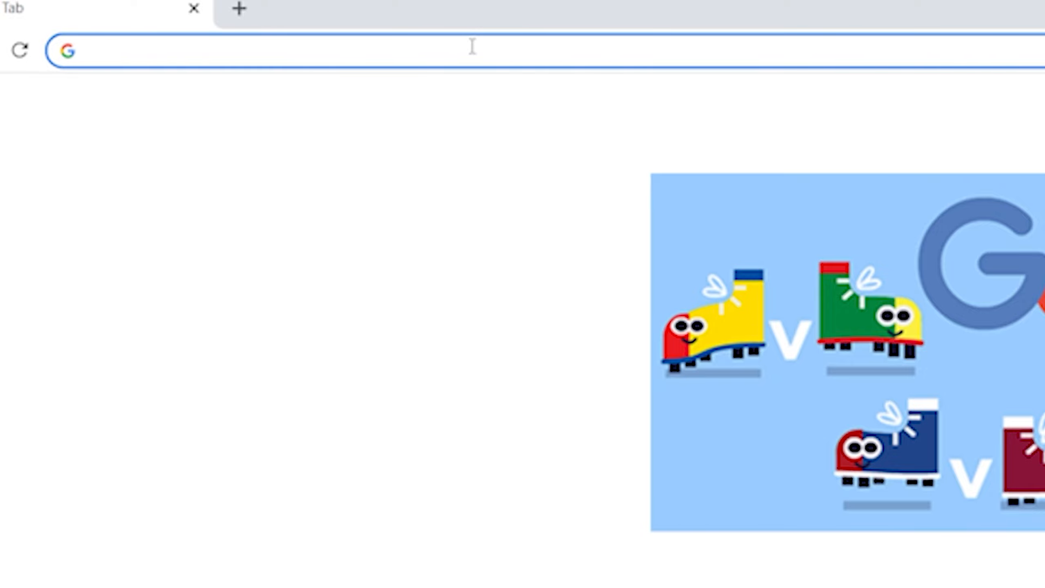
{"action": "type", "text": "eveng"}
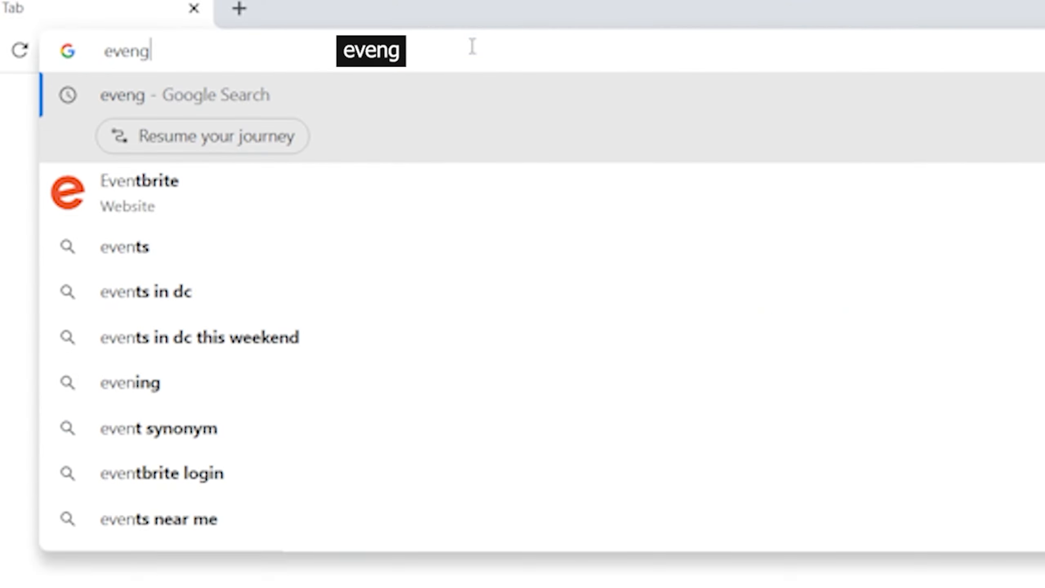
{"action": "key", "text": "Return"}
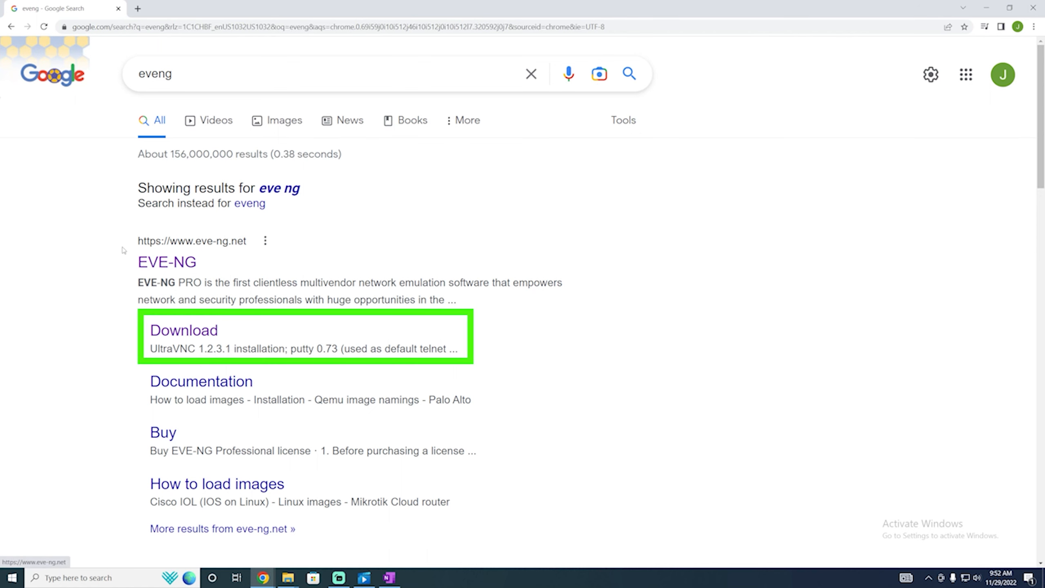
{"action": "left_click", "coordinate": [175, 336]}
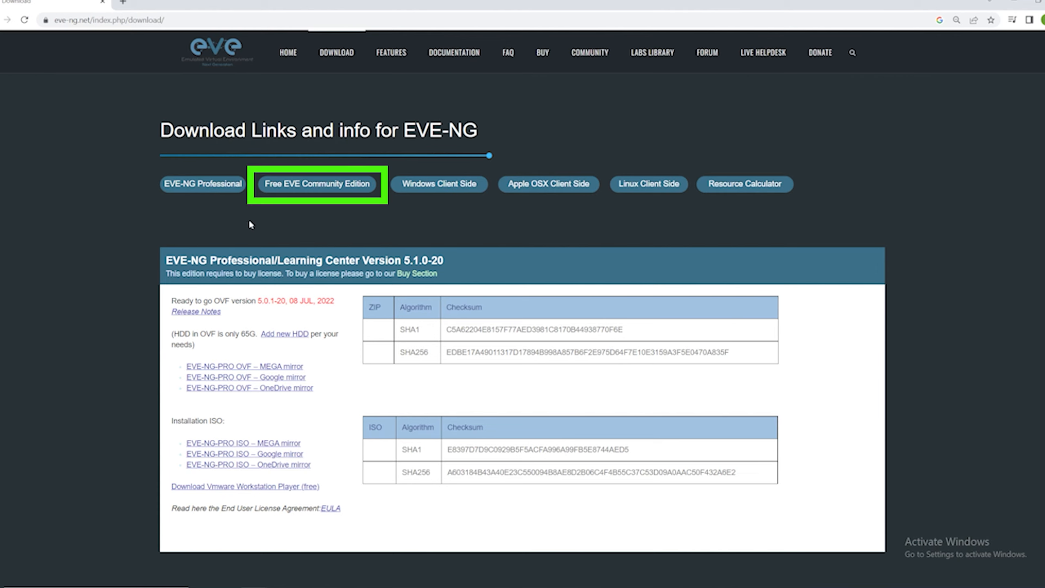
Jump to the Free EVE Community Edition downloads, try the Google mirror, then close the quota-exceeded tab.
{"action": "left_click", "coordinate": [300, 191]}
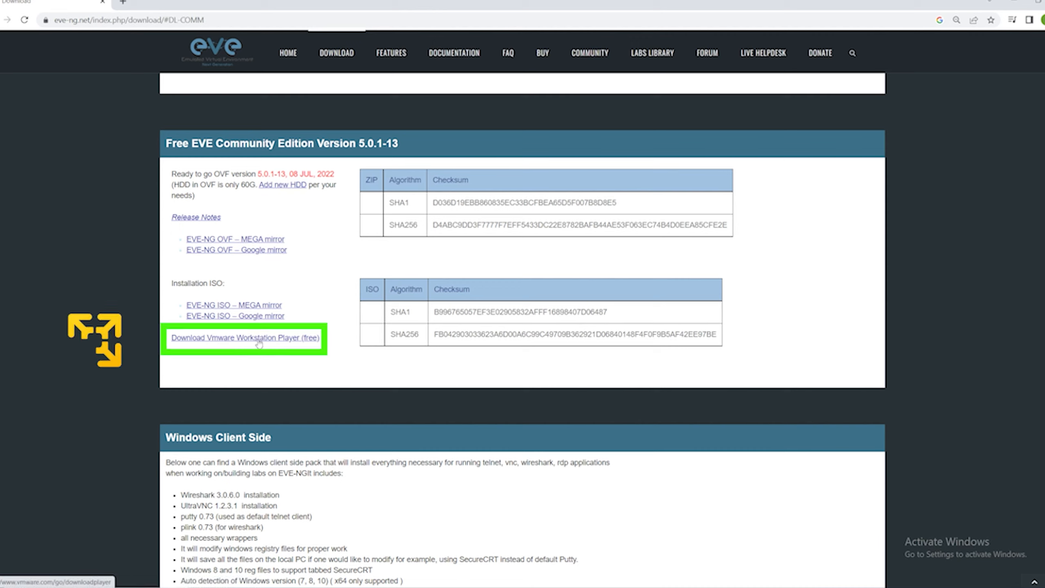
{"action": "left_click", "coordinate": [255, 251]}
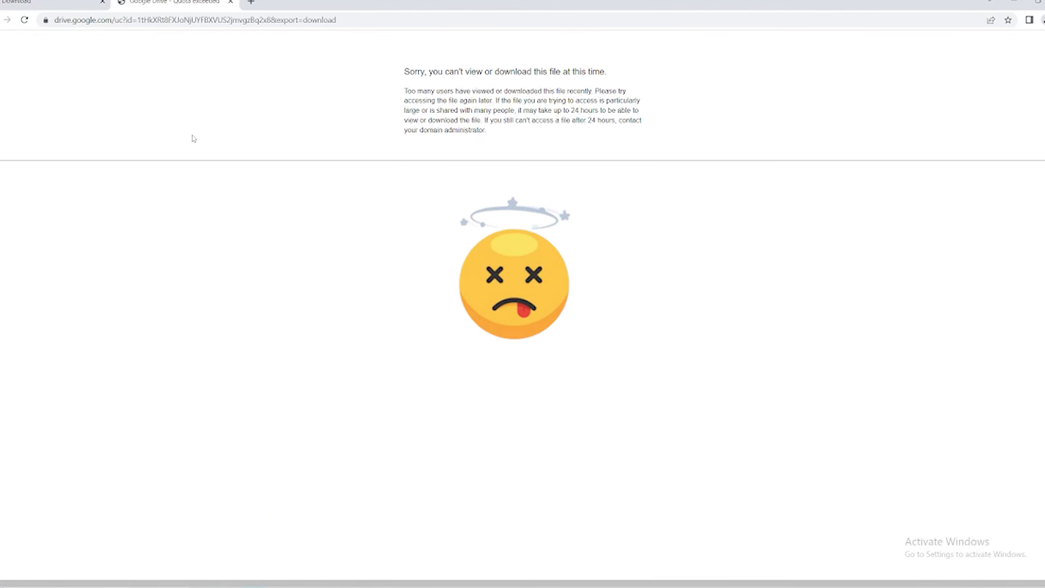
{"action": "left_click", "coordinate": [231, 2]}
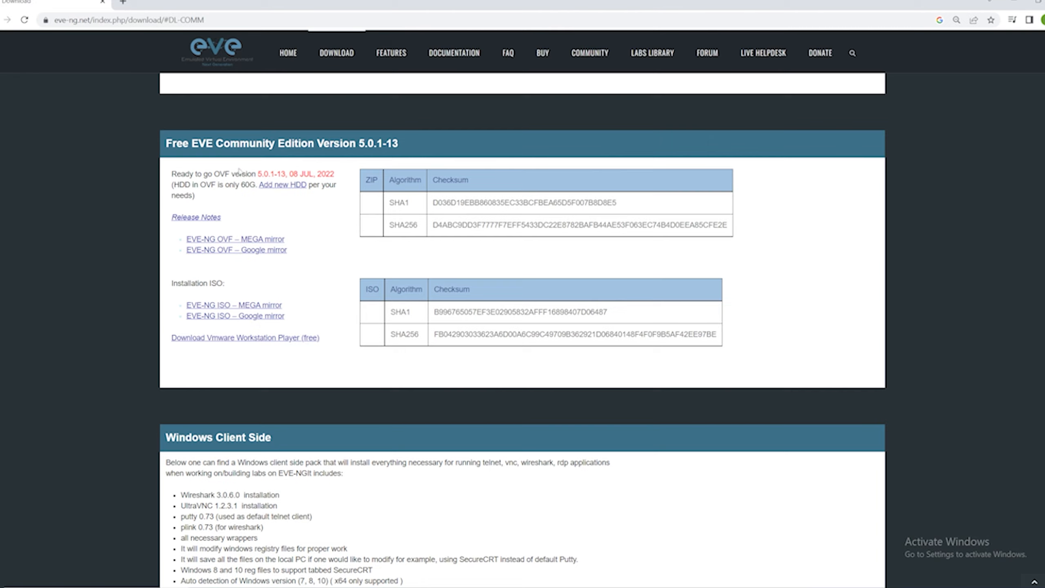
Download the 2.67 GB EVE-COM-5.0.1-13.zip from the MEGA mirror via Standard Download, then return to EVE-NG.
{"action": "left_click", "coordinate": [242, 243]}
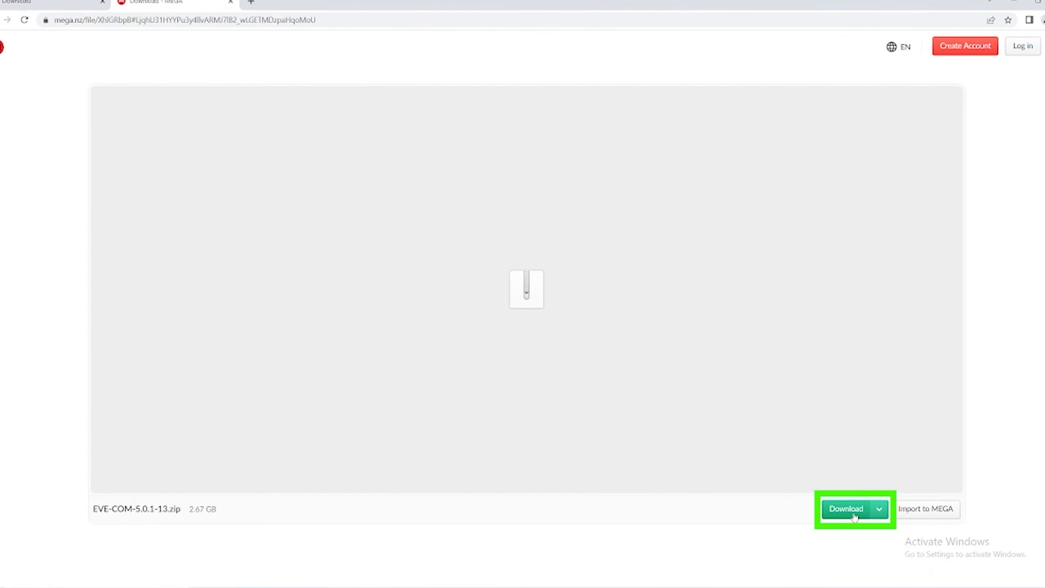
{"action": "left_click", "coordinate": [872, 516]}
{"action": "left_click", "coordinate": [859, 513]}
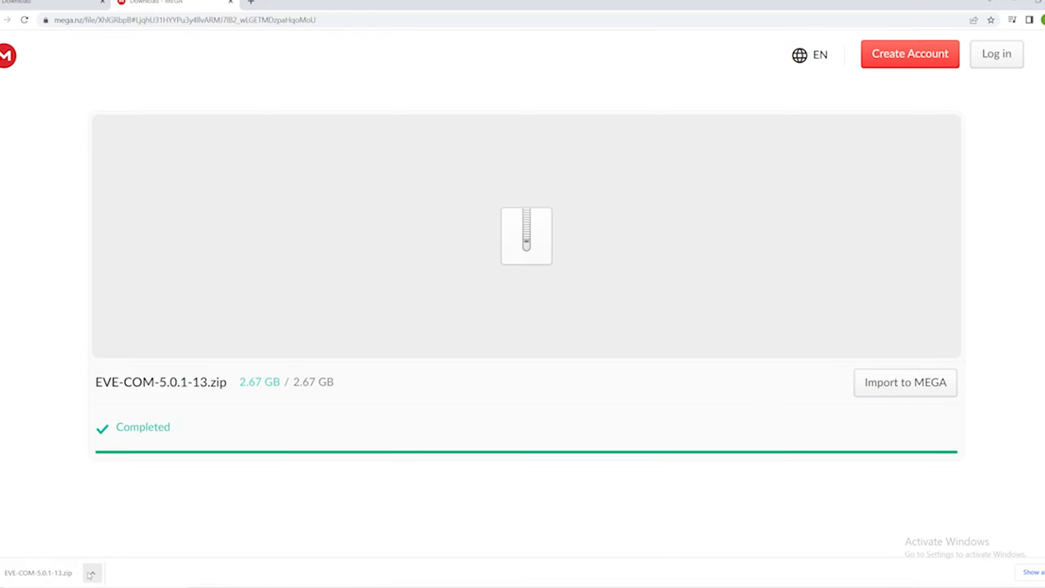
{"action": "left_click", "coordinate": [69, 9]}
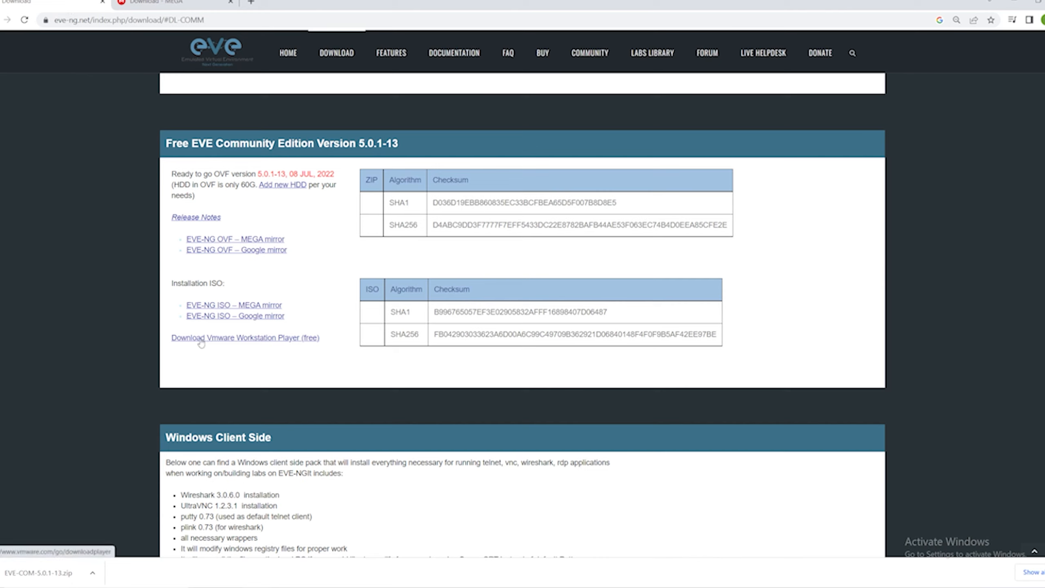
Download the Workstation 17.0.0 Player installer for Windows 64-bit from VMware Customer Connect.
{"action": "left_click", "coordinate": [266, 341]}
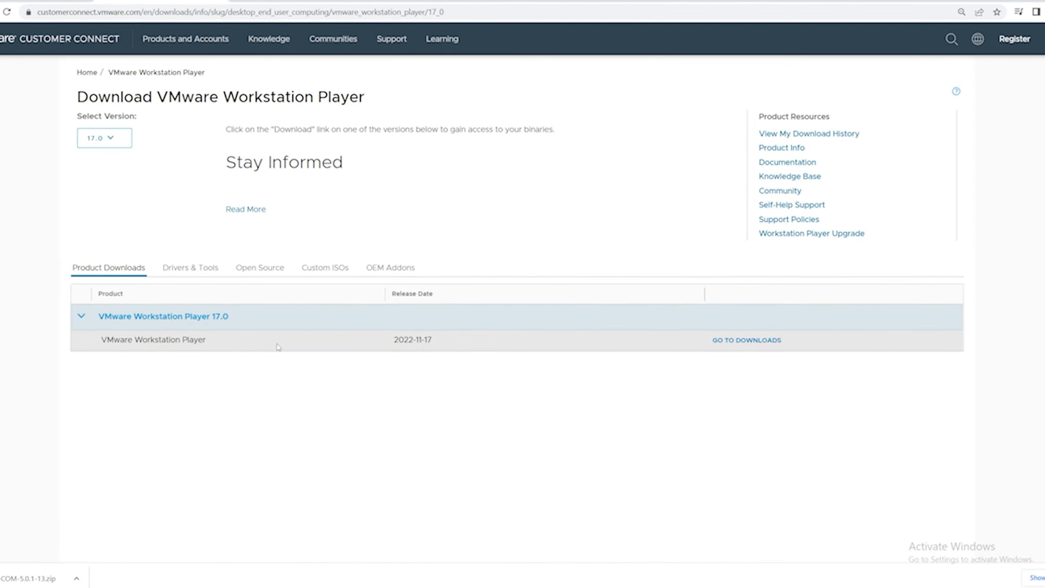
{"action": "left_click", "coordinate": [757, 342]}
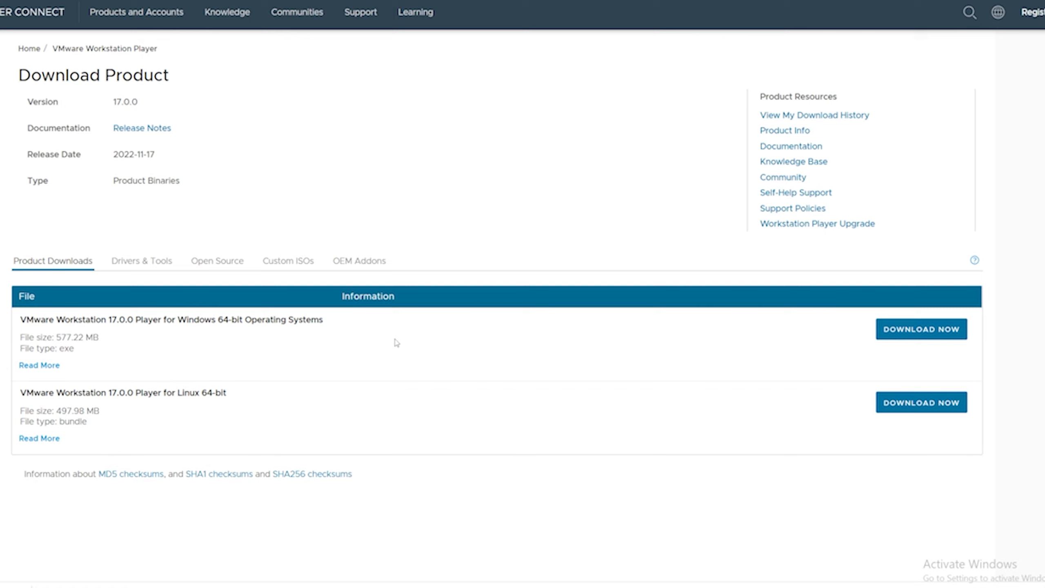
{"action": "left_click_drag", "start_coordinate": [333, 326], "coordinate": [177, 324]}
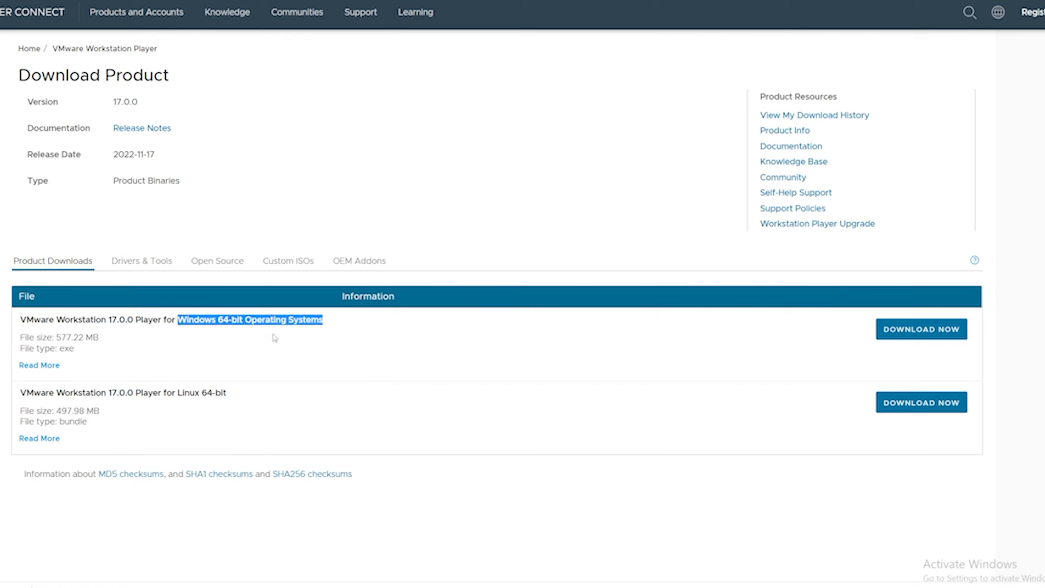
{"action": "left_click", "coordinate": [895, 329]}
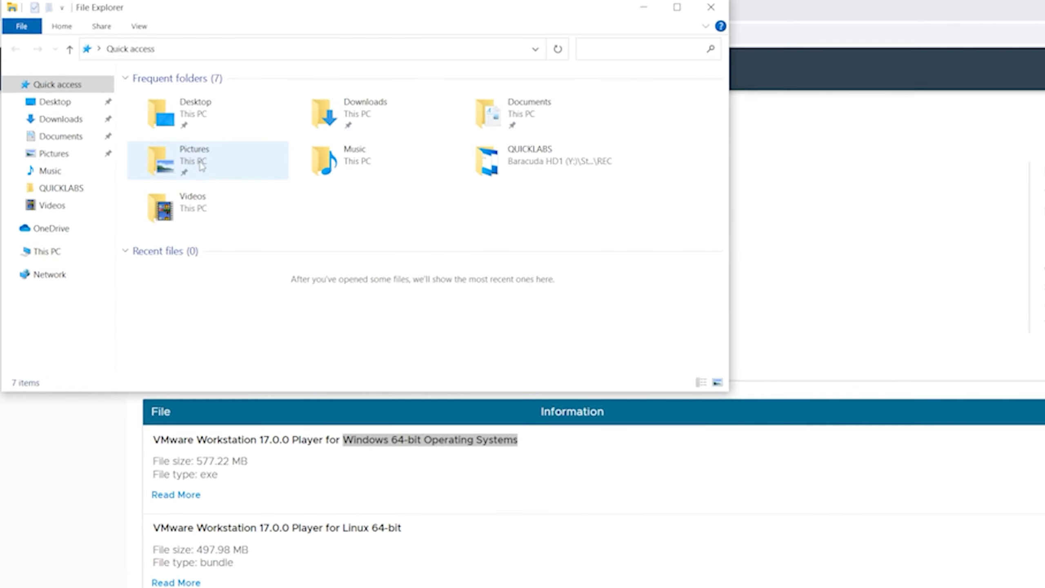
Run the VMware-player installer from the Downloads folder as administrator.
{"action": "left_click_drag", "start_coordinate": [229, 390], "coordinate": [200, 527]}
{"action": "left_click", "coordinate": [62, 124]}
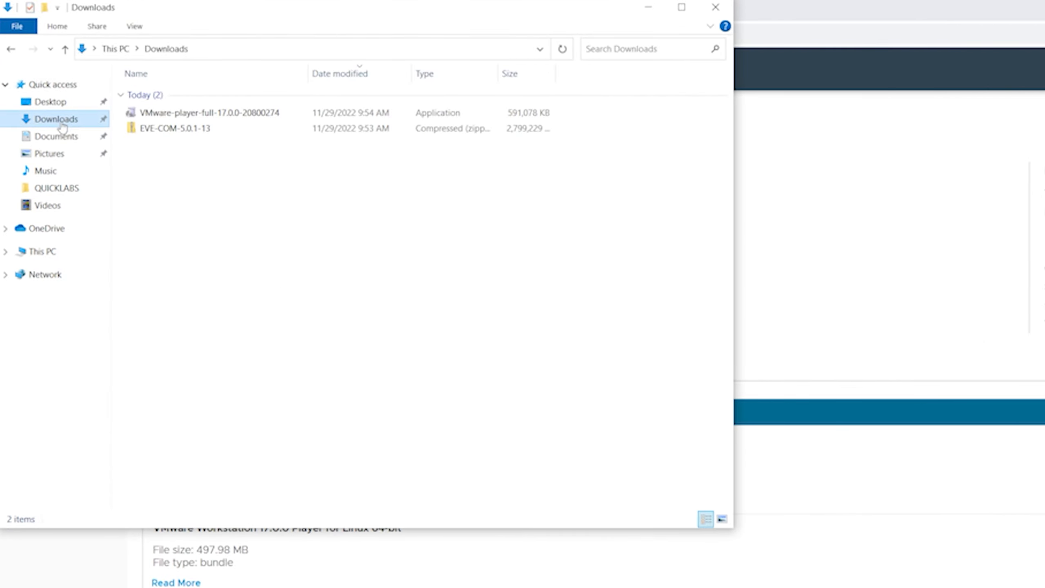
{"action": "right_click", "coordinate": [189, 115]}
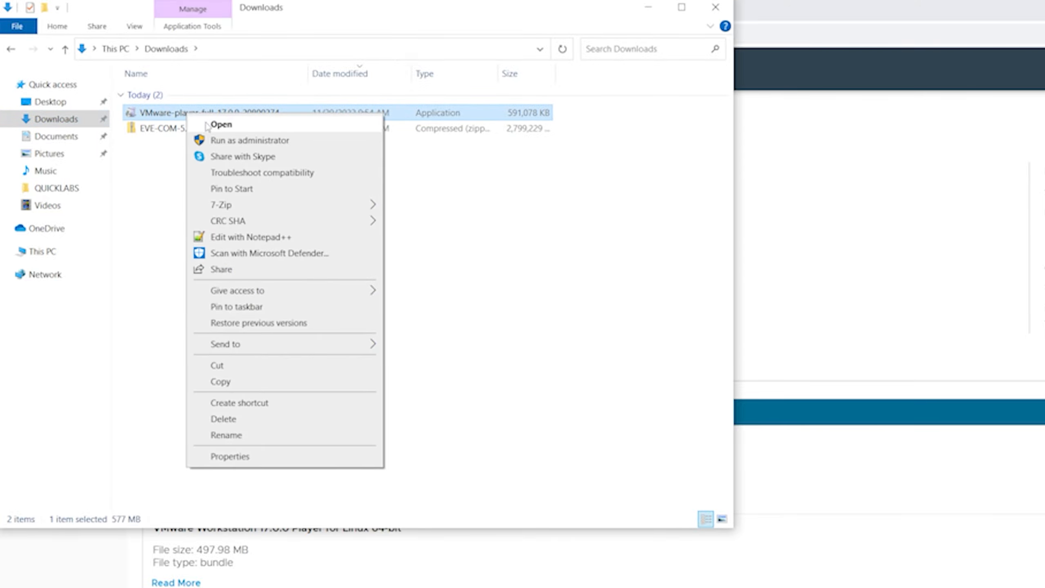
{"action": "left_click", "coordinate": [248, 141]}
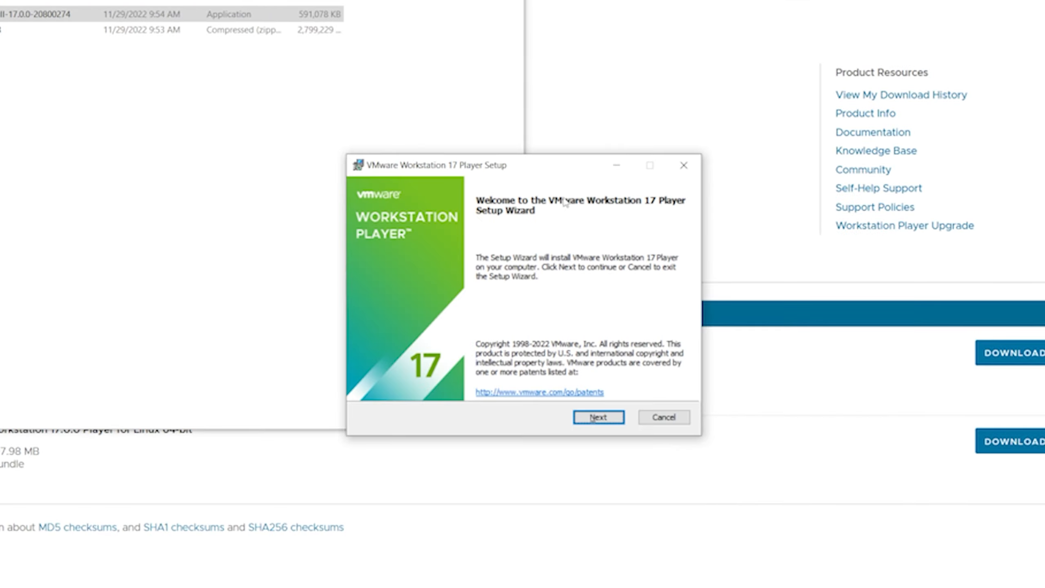
Accept the EULA, opt out of the Customer Experience Improvement Program, and finish installing with defaults.
{"action": "left_click", "coordinate": [597, 418]}
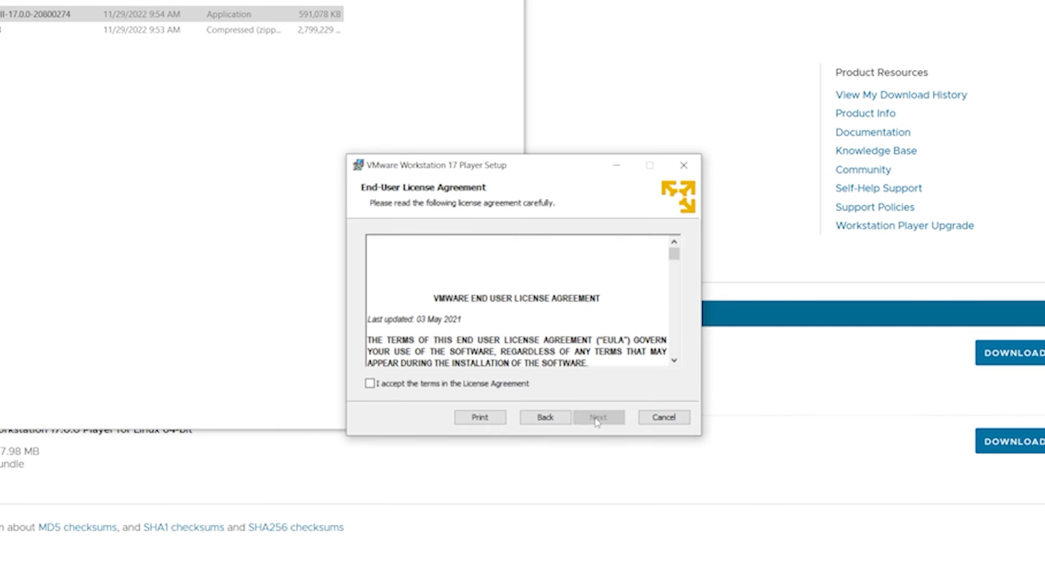
{"action": "left_click", "coordinate": [455, 385]}
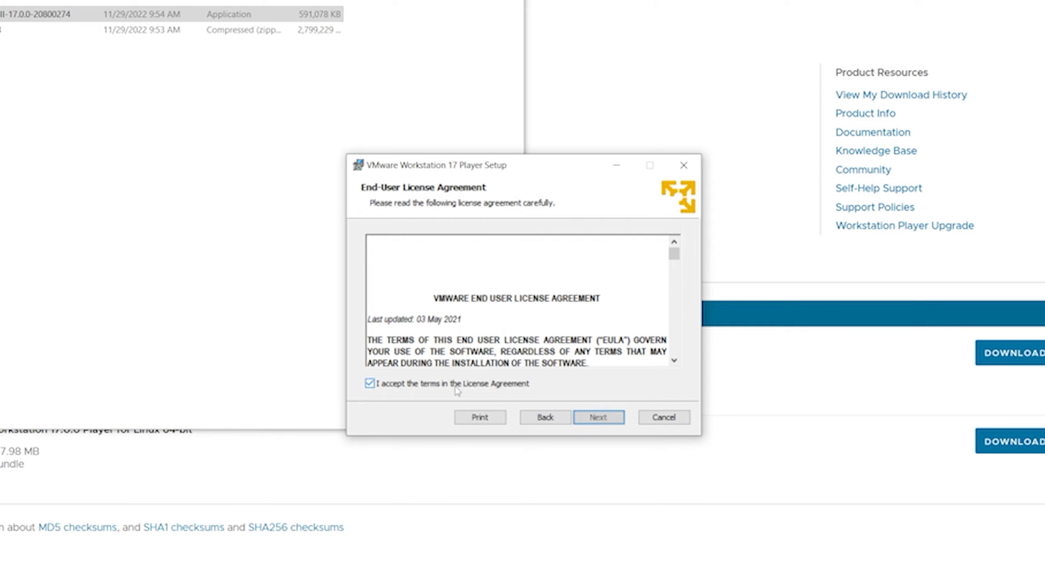
{"action": "left_click", "coordinate": [592, 421]}
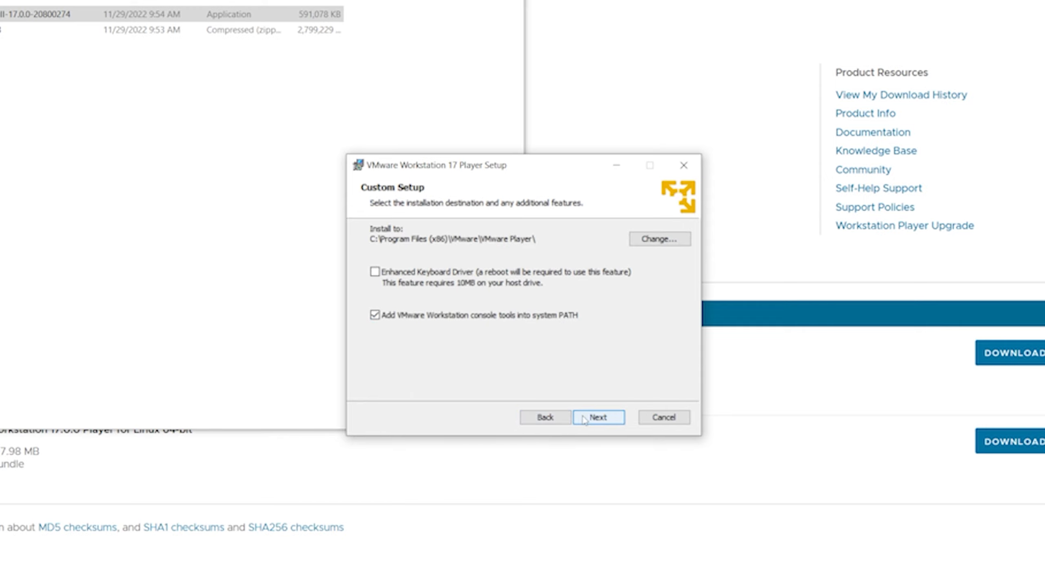
{"action": "left_click", "coordinate": [585, 419]}
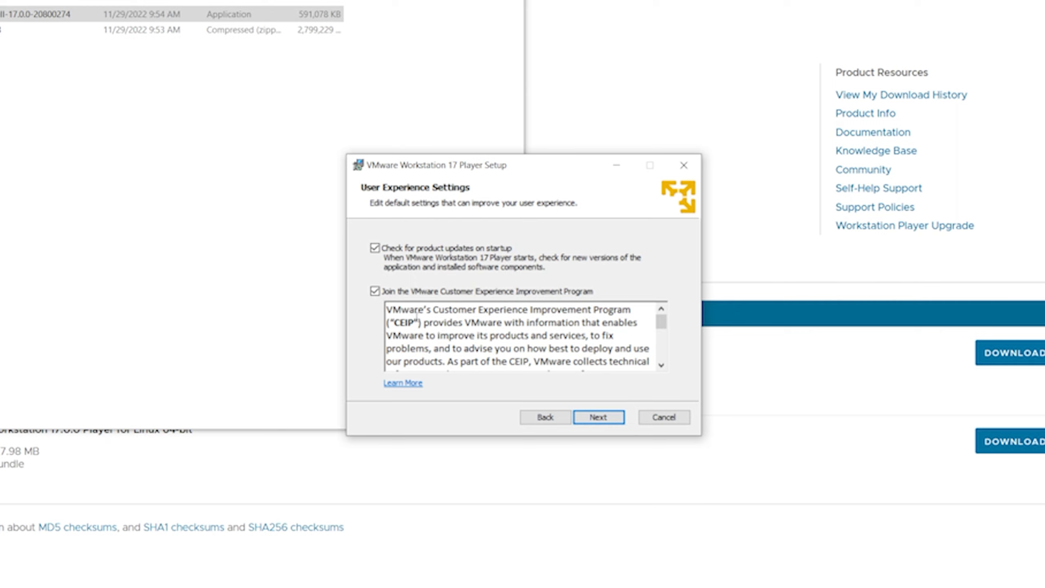
{"action": "left_click", "coordinate": [375, 293]}
{"action": "left_click", "coordinate": [592, 418]}
{"action": "left_click", "coordinate": [588, 419]}
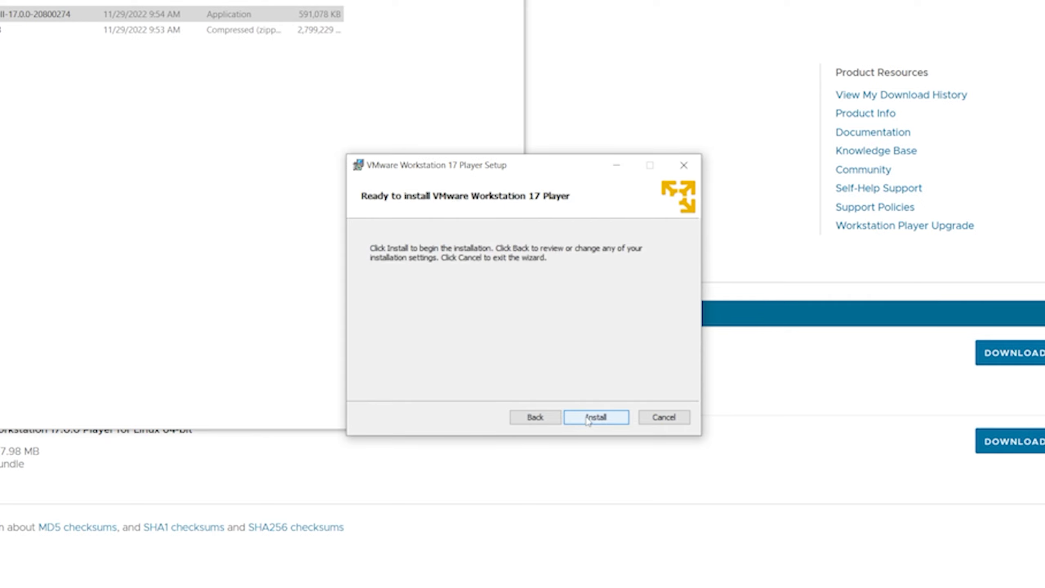
{"action": "left_click", "coordinate": [588, 418]}
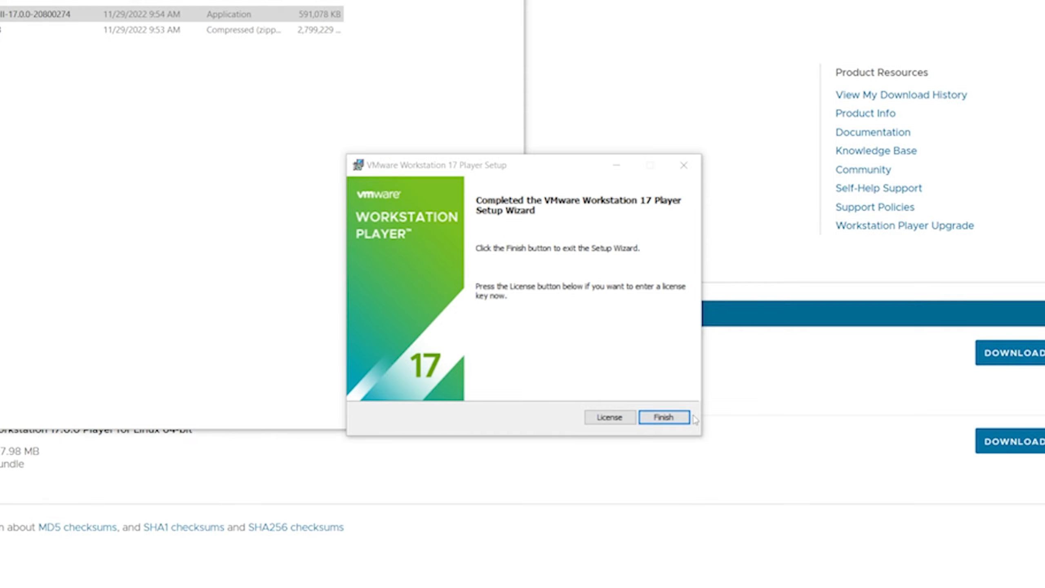
{"action": "left_click", "coordinate": [664, 417]}
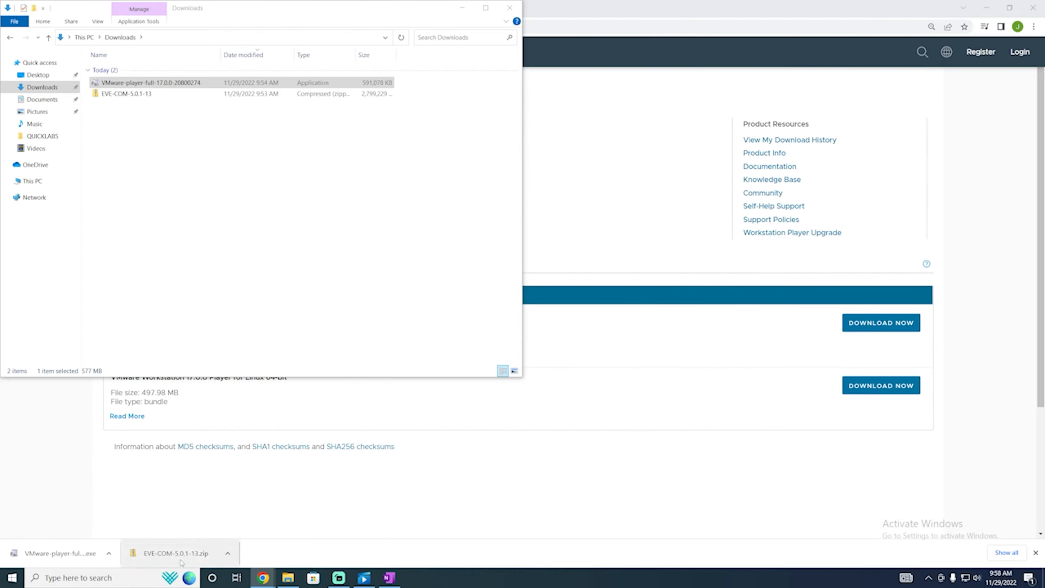
Launch VMware Workstation 17 Player via a Windows search for 'vmware' and maximize its window.
{"action": "left_click", "coordinate": [149, 579]}
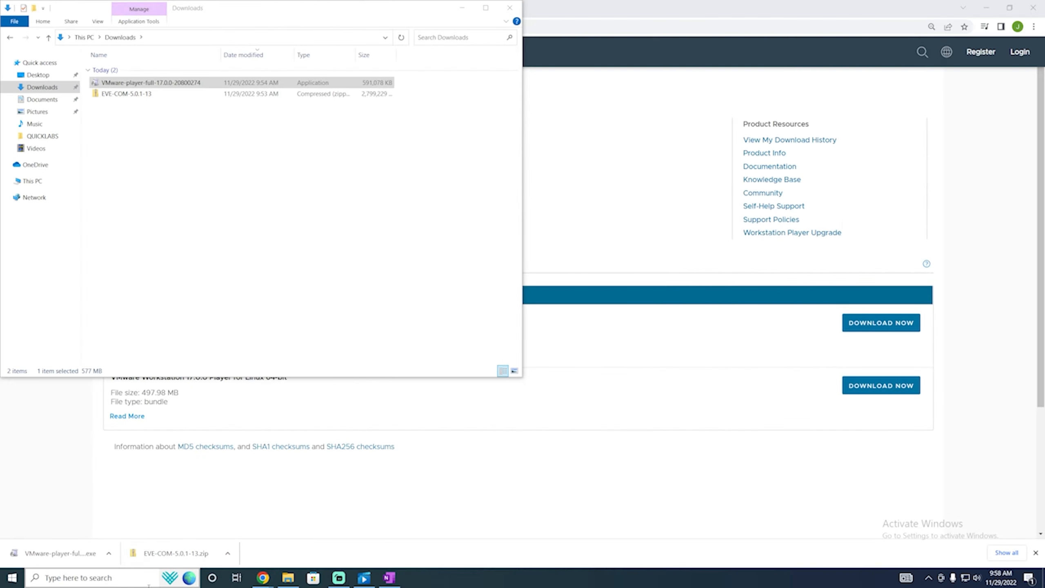
{"action": "type", "text": "vmware"}
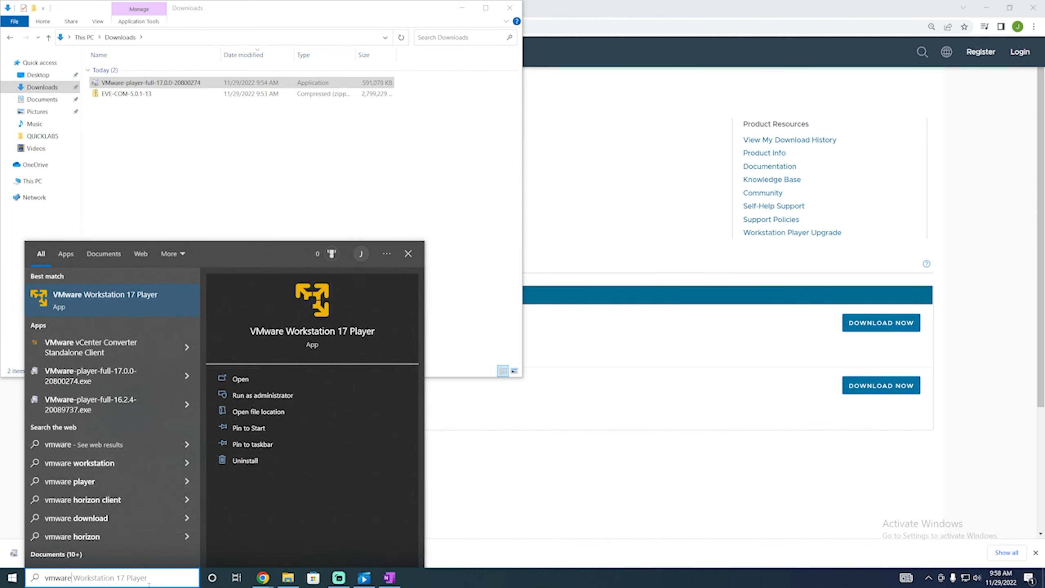
{"action": "key", "text": "Return"}
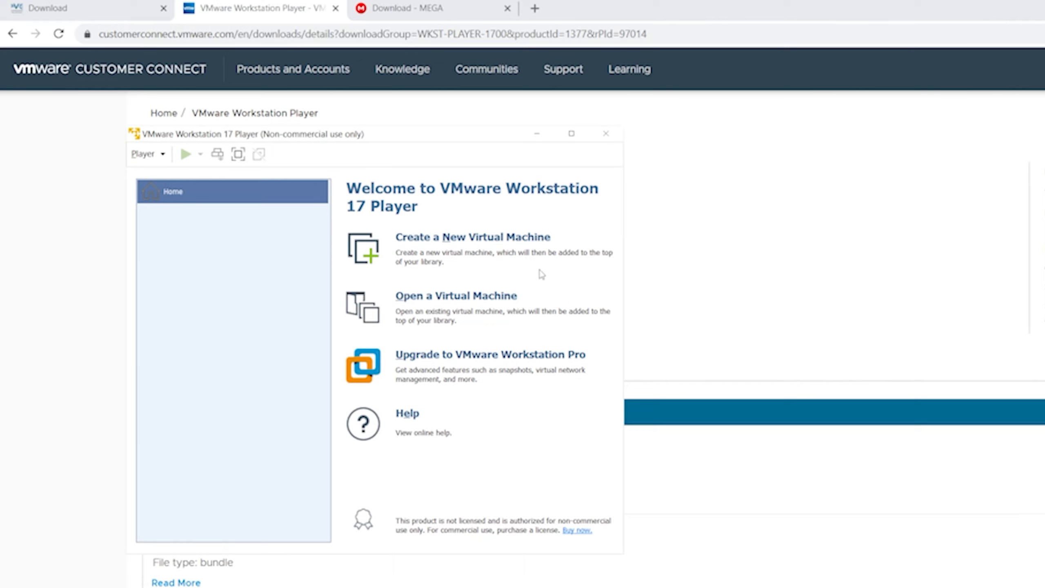
{"action": "left_click", "coordinate": [572, 134]}
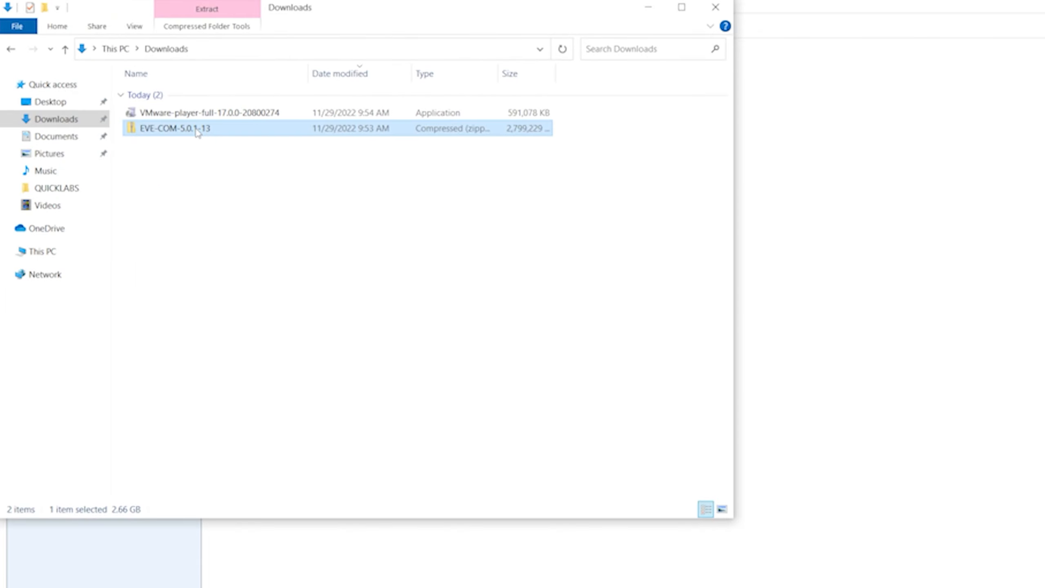
Extract the EVE-COM zip with 7-Zip into Downloads and open the inner EVE-COM-5.0.1-13 folder.
{"action": "right_click", "coordinate": [198, 130]}
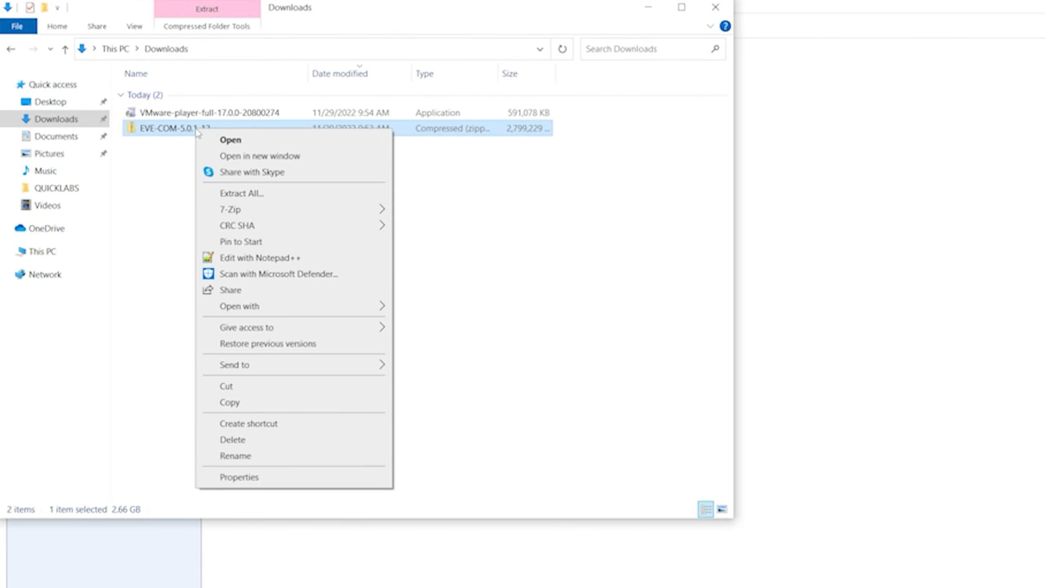
{"action": "mouse_move", "coordinate": [253, 215]}
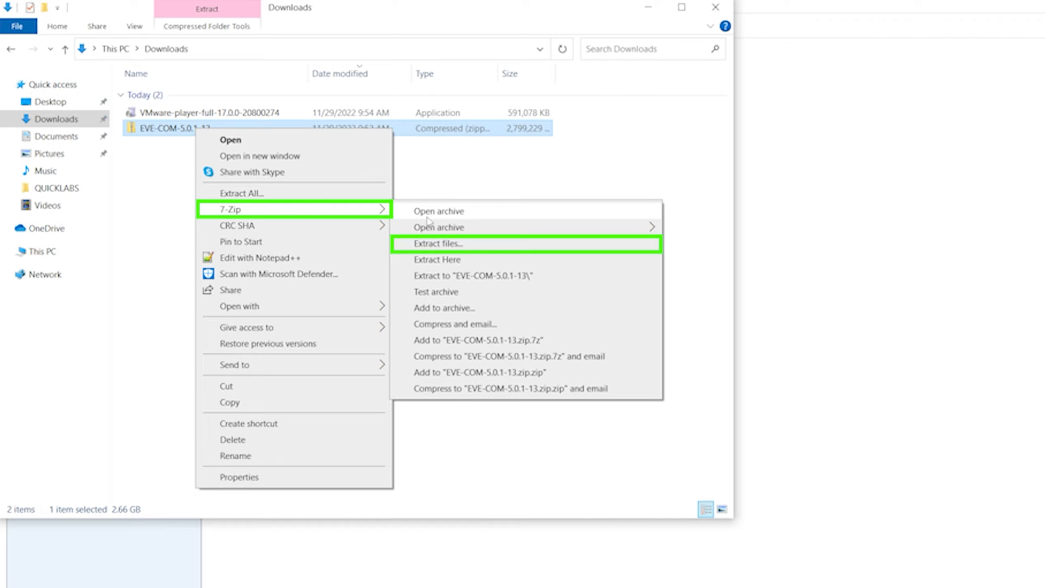
{"action": "left_click", "coordinate": [447, 244]}
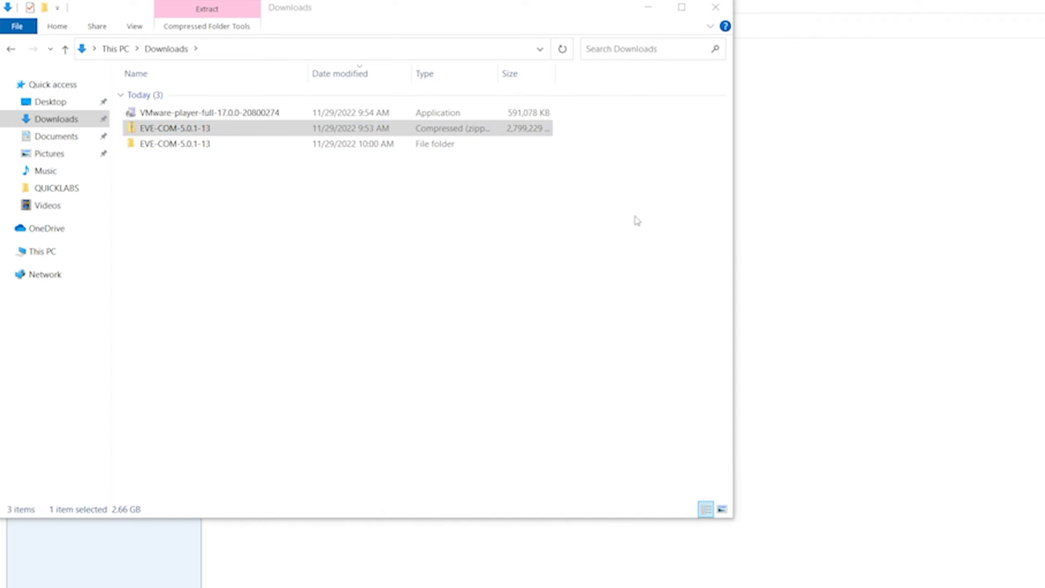
{"action": "double_click", "coordinate": [407, 146]}
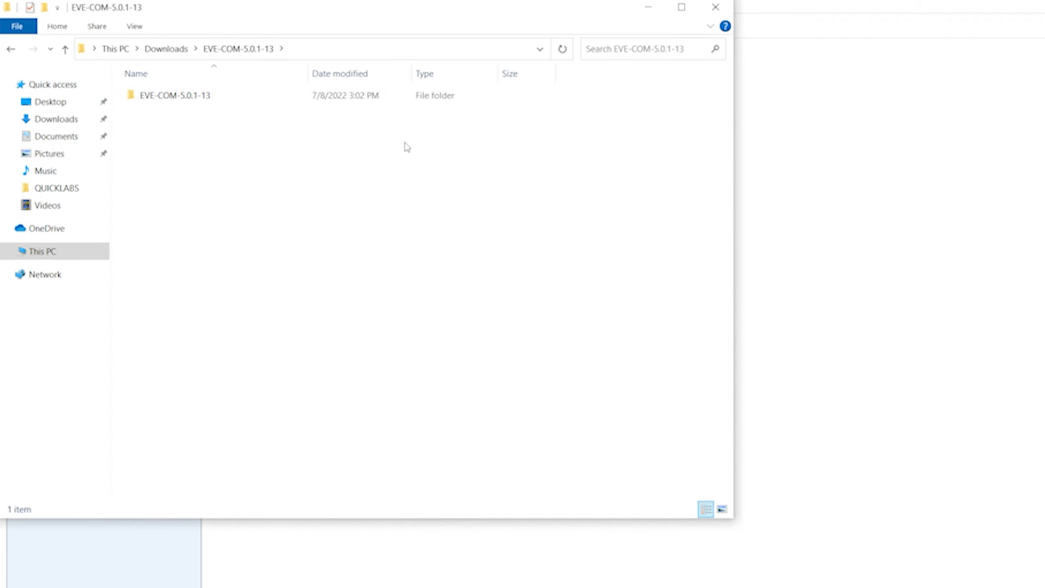
{"action": "double_click", "coordinate": [348, 100]}
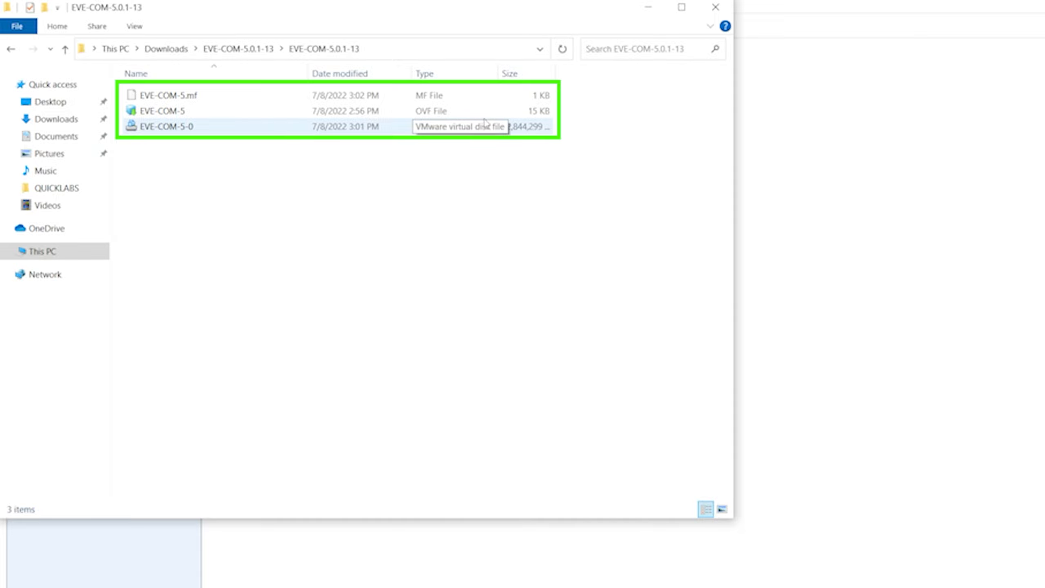
{"action": "left_click", "coordinate": [866, 364]}
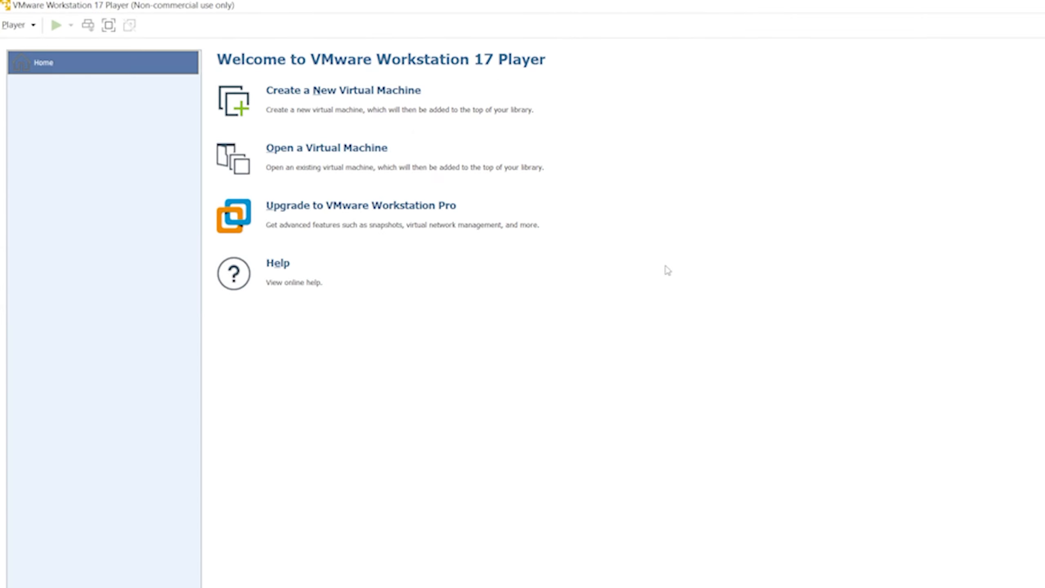
Open Downloads\EVE-COM-5.0.1-13\EVE-COM-5.ovf as a virtual machine to import.
{"action": "left_click", "coordinate": [378, 149]}
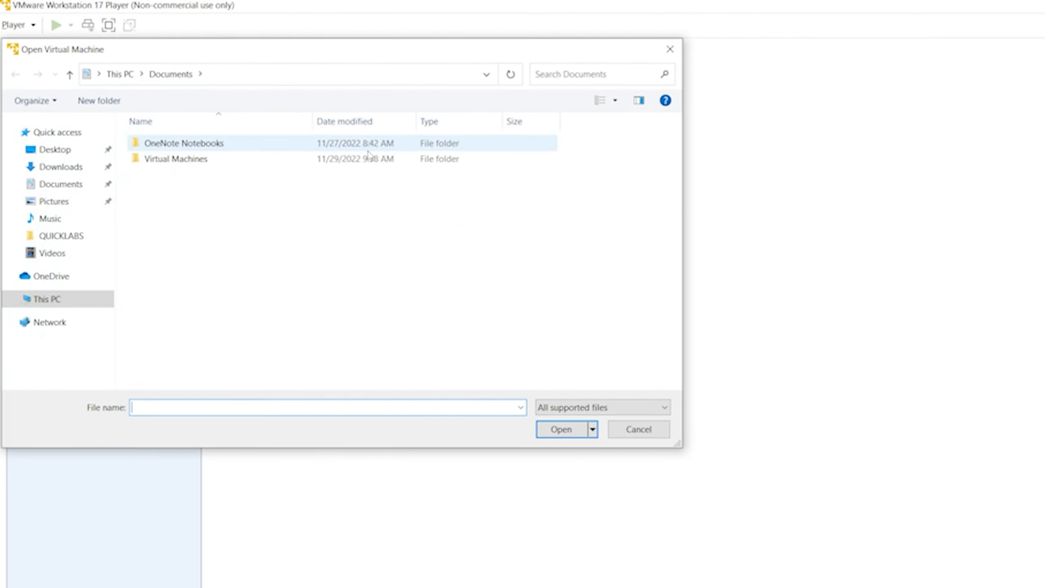
{"action": "left_click", "coordinate": [66, 172]}
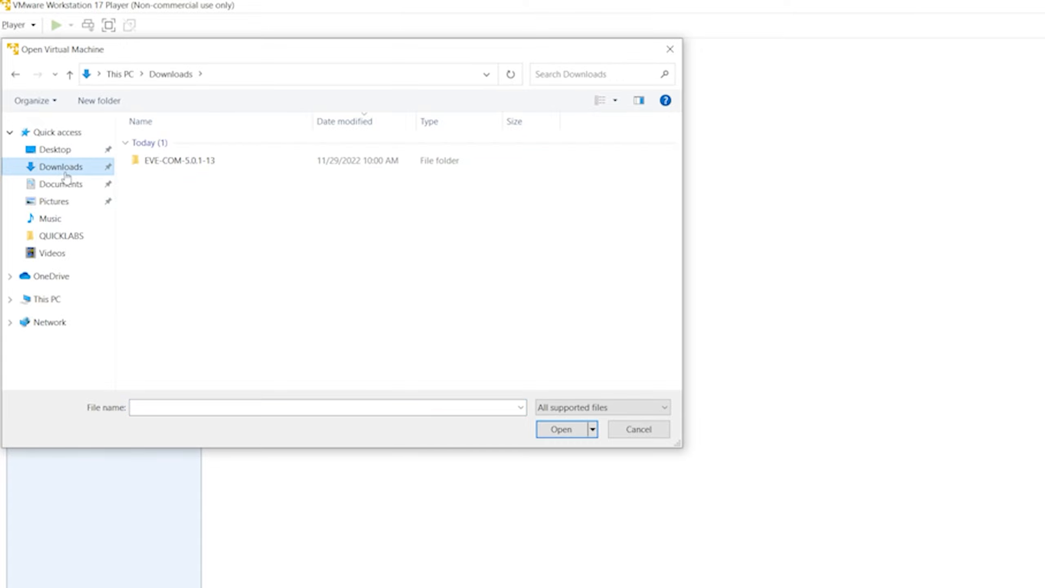
{"action": "double_click", "coordinate": [168, 161]}
{"action": "double_click", "coordinate": [171, 148]}
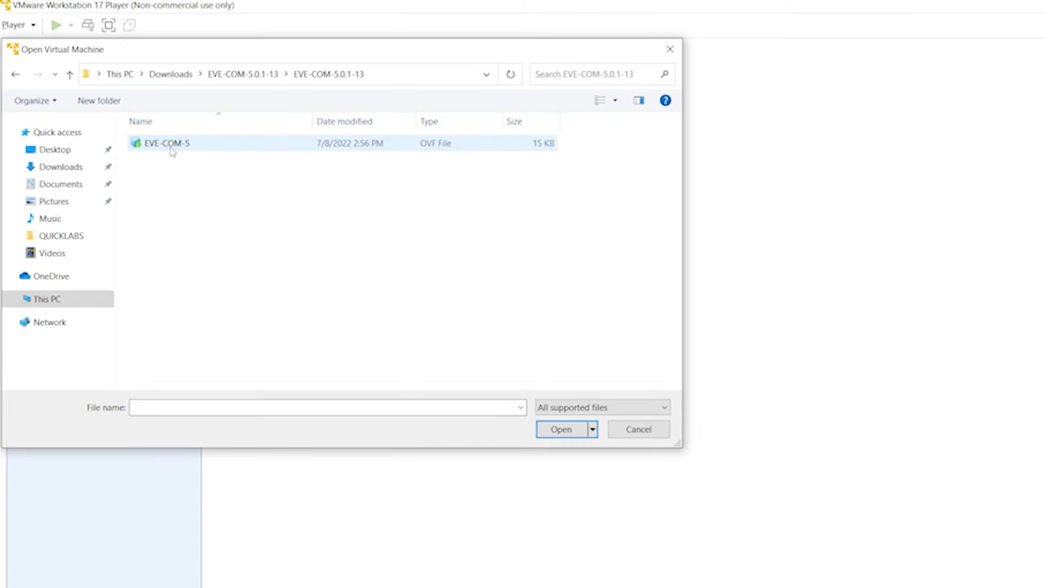
{"action": "left_click", "coordinate": [170, 149]}
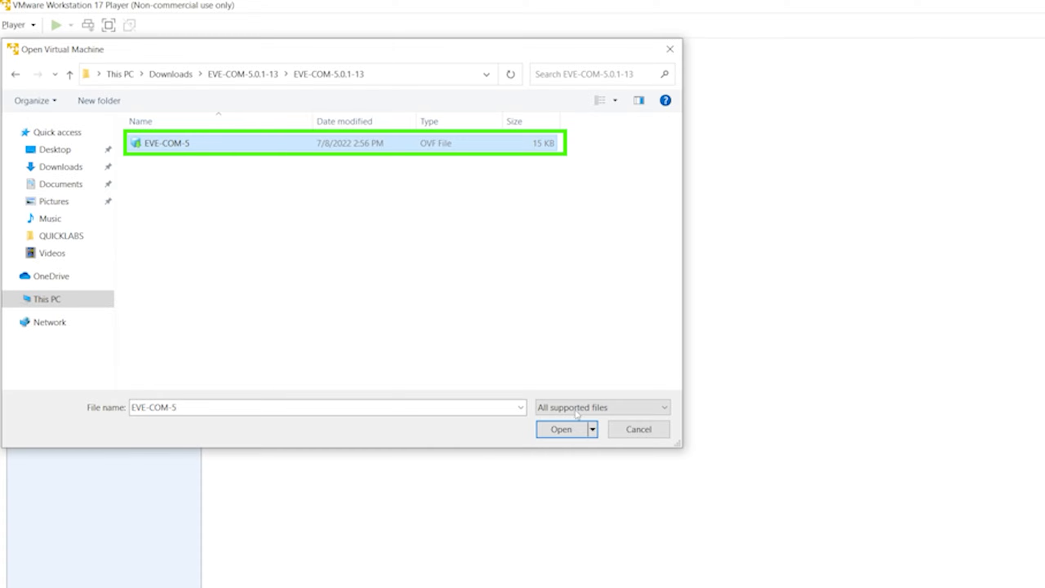
{"action": "left_click", "coordinate": [568, 431]}
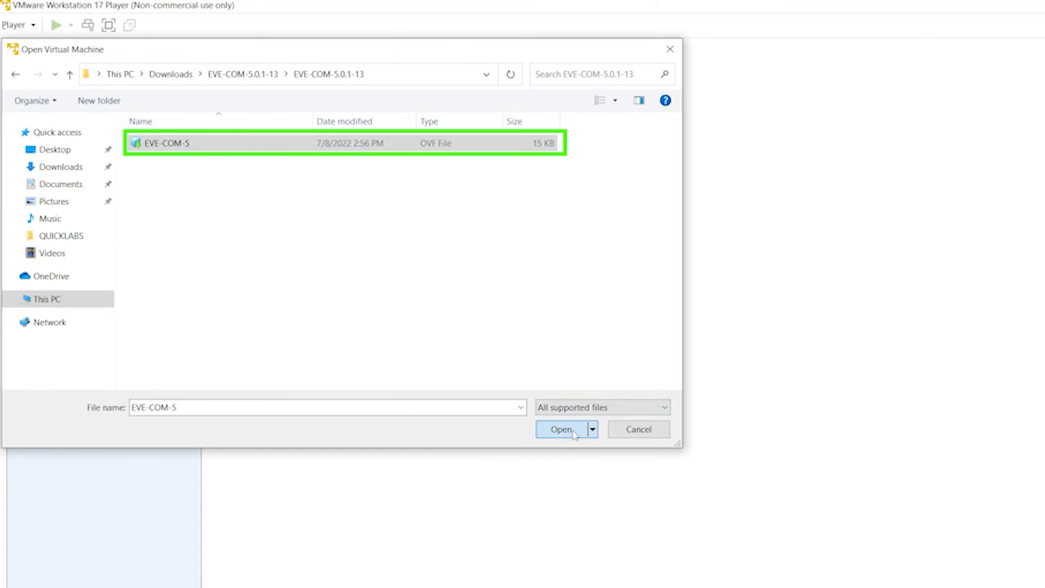
Import the virtual machine under the name EVENG and power it on.
{"action": "type", "text": "EVENG"}
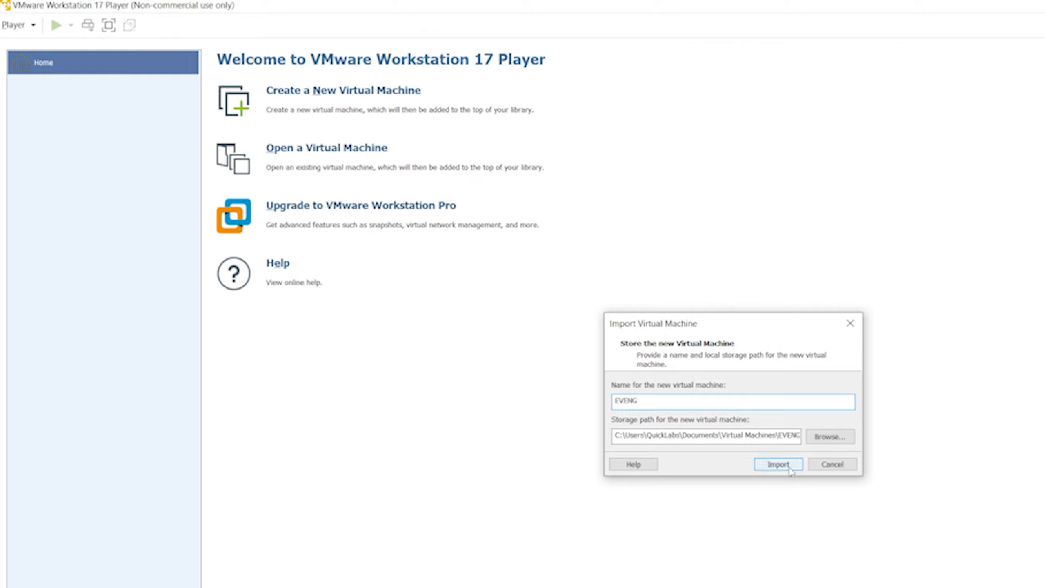
{"action": "left_click", "coordinate": [778, 464]}
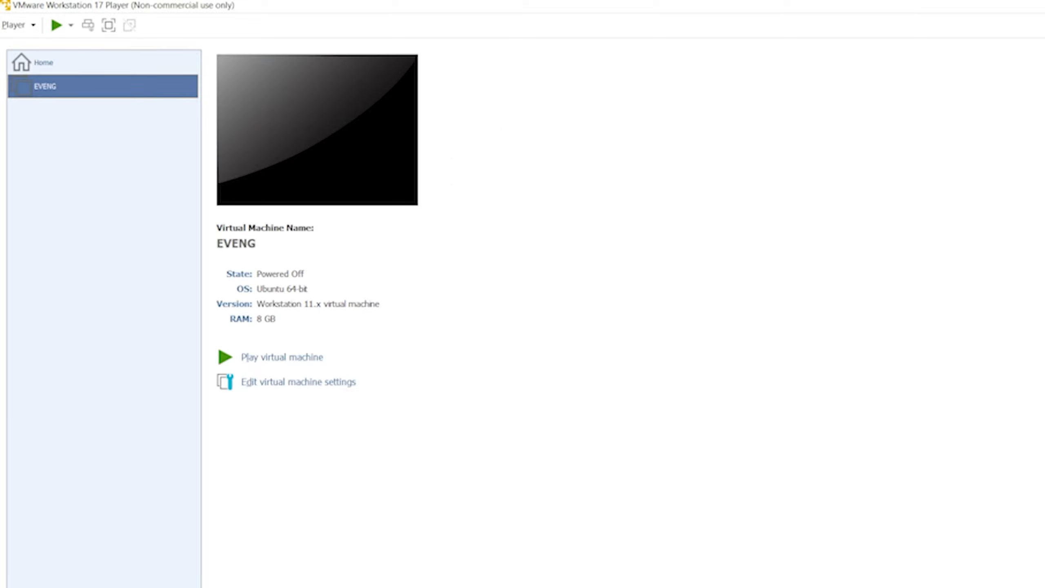
{"action": "left_click", "coordinate": [271, 357]}
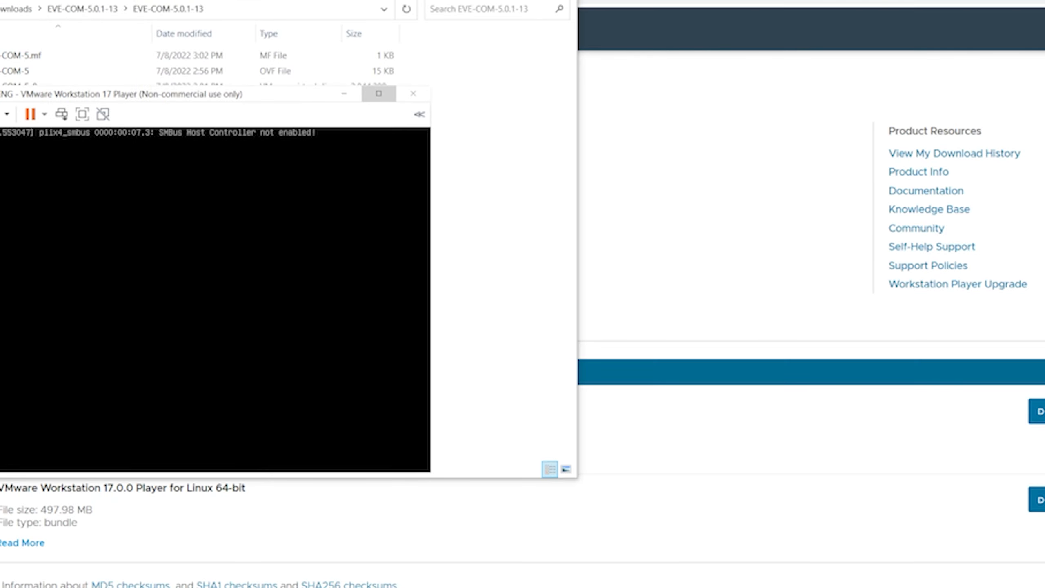
{"action": "left_click_drag", "start_coordinate": [210, 89], "coordinate": [533, 109]}
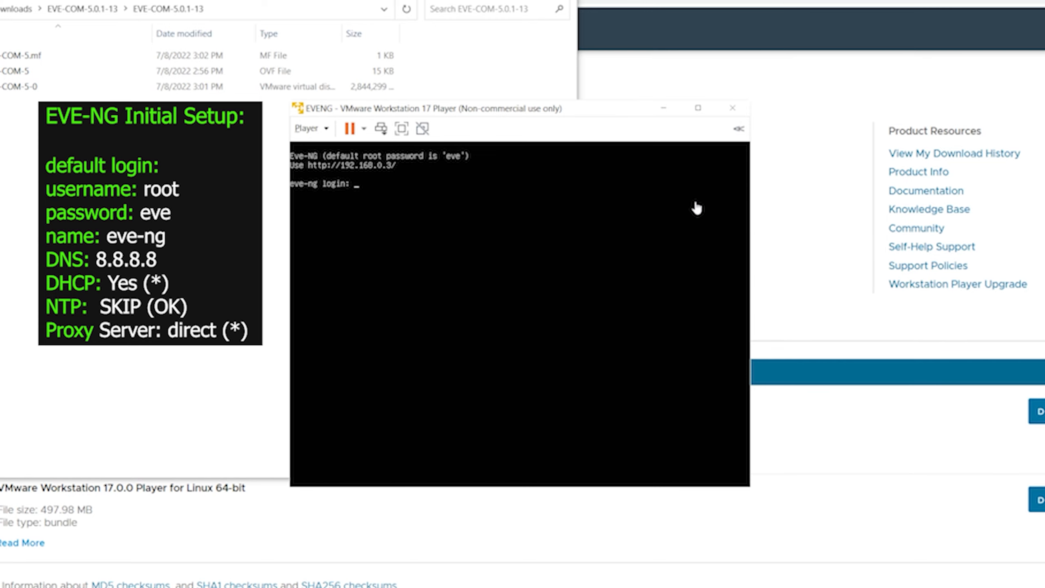
Log in to the EVE-NG console as root with the default password and set the root password.
{"action": "left_click", "coordinate": [569, 201]}
{"action": "type", "text": "root"}
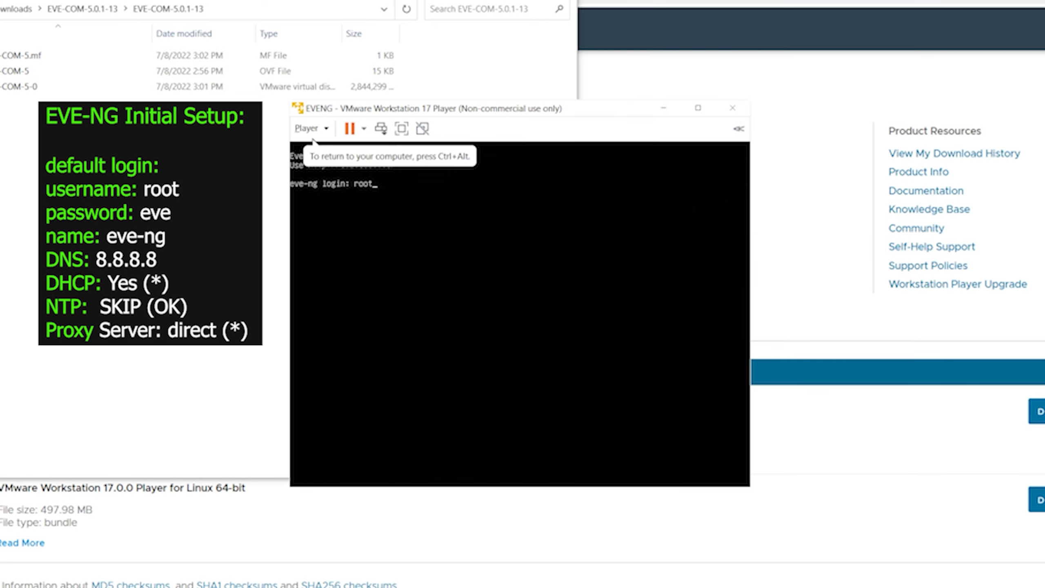
{"action": "key", "text": "Return"}
{"action": "type", "text": "eve"}
{"action": "key", "text": "Return"}
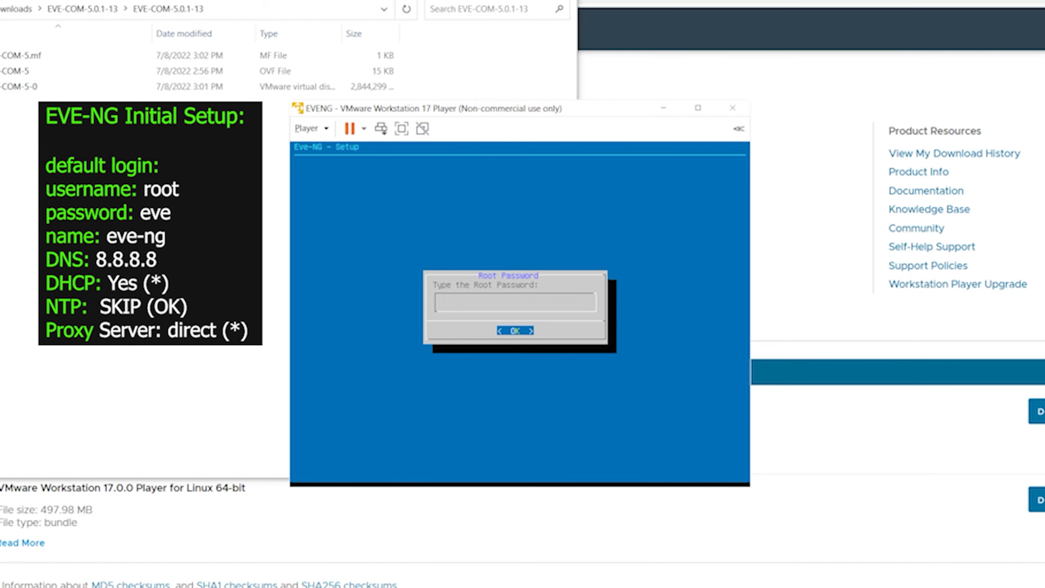
{"action": "key", "text": "Return"}
{"action": "key", "text": "Return"}
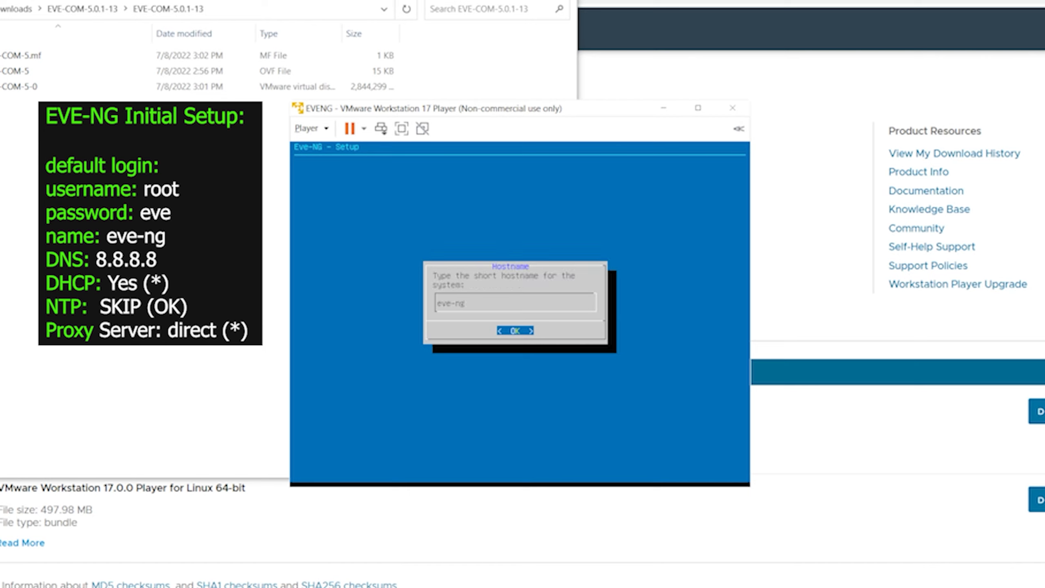
Keep hostname eve-ng, choose DHCP, skip the NTP server, and pick a direct connection.
{"action": "key", "text": "Return"}
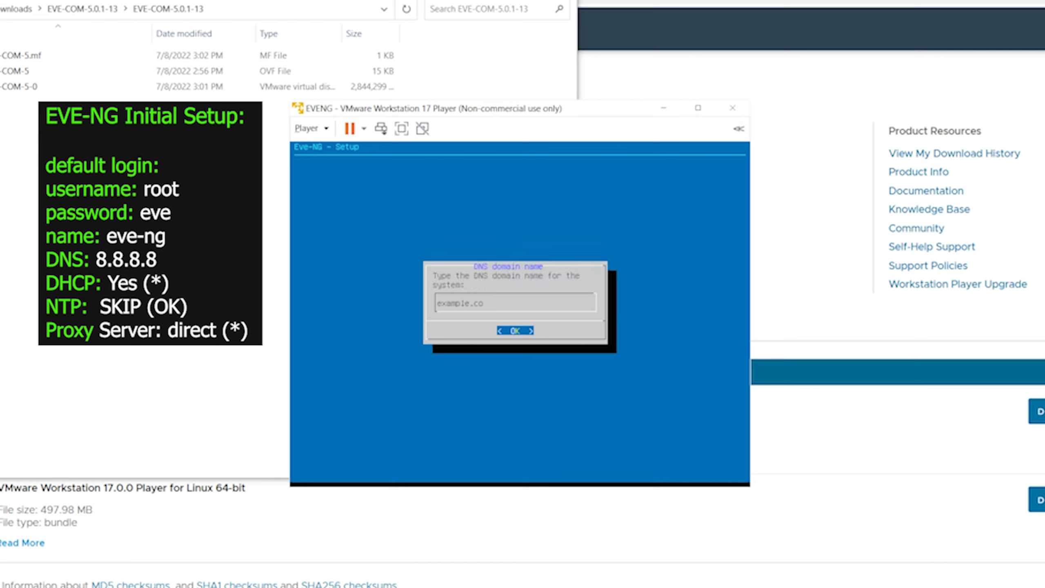
{"action": "key", "text": "BackSpace"}
{"action": "key", "text": "BackSpace"}
{"action": "key", "text": "BackSpace"}
{"action": "key", "text": "BackSpace"}
{"action": "key", "text": "Return"}
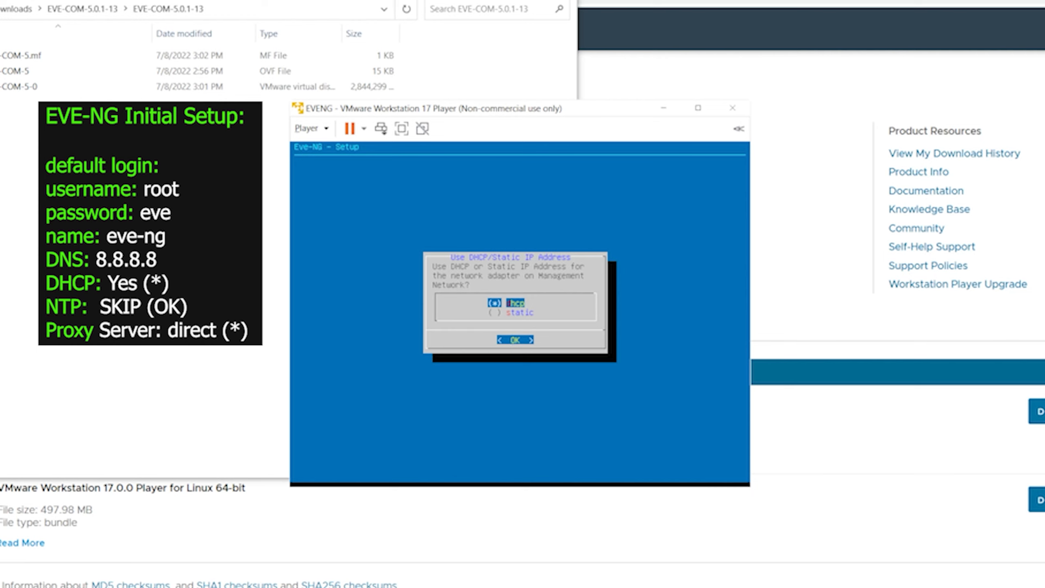
{"action": "key", "text": "Return"}
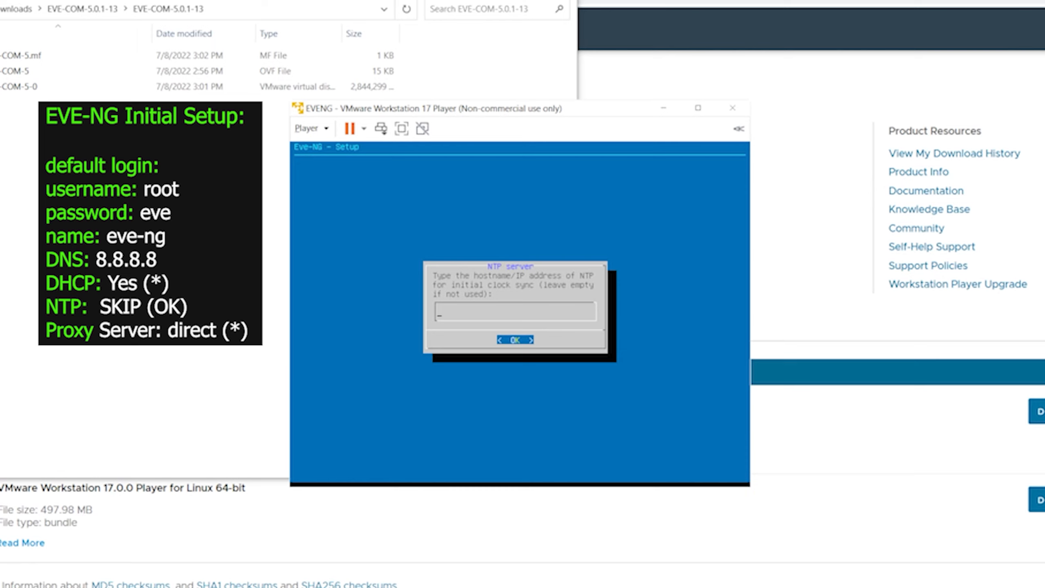
{"action": "key", "text": "Return"}
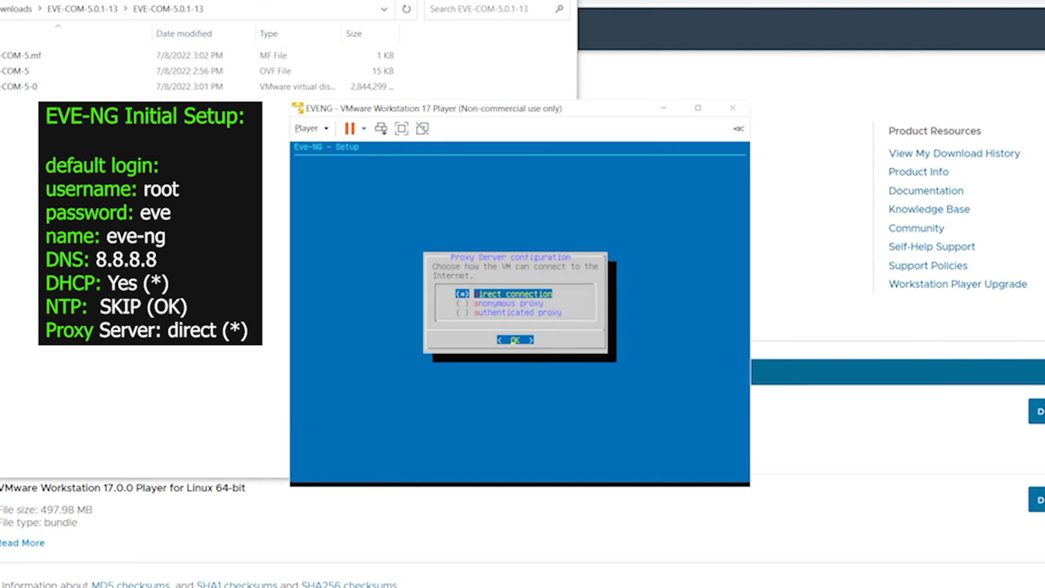
{"action": "key", "text": "Return"}
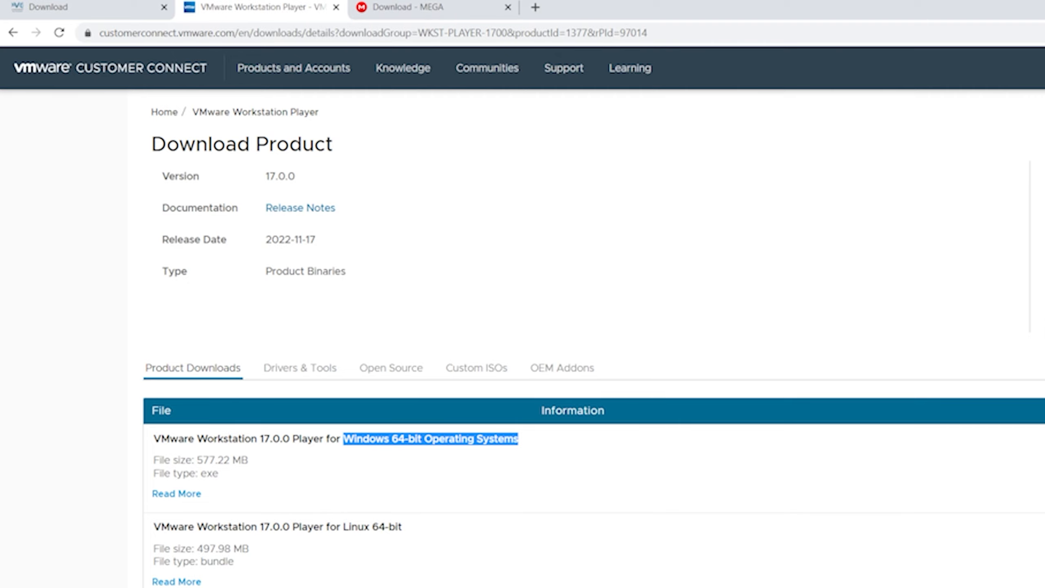
{"action": "left_click", "coordinate": [535, 7]}
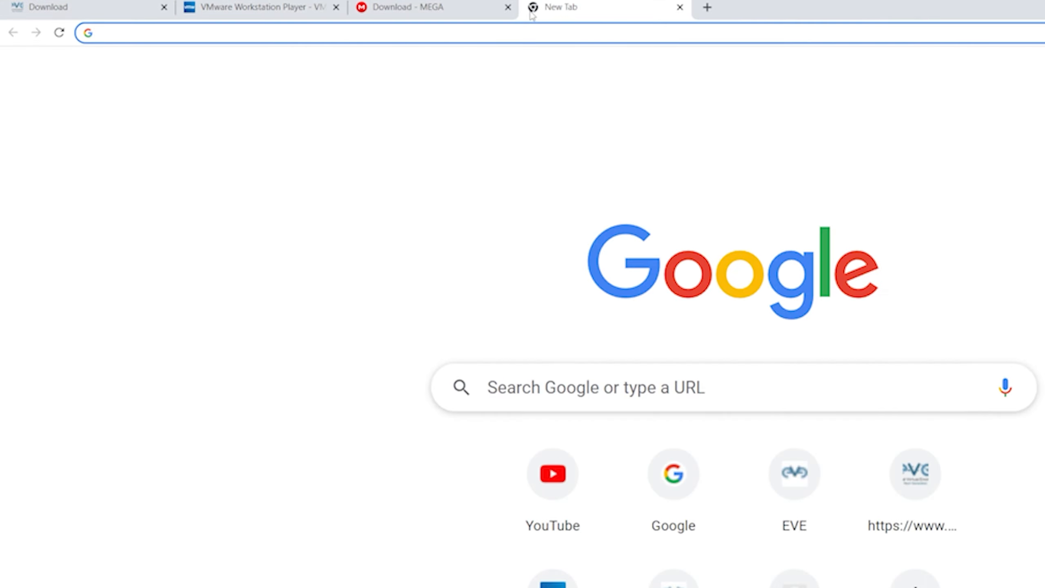
{"action": "type", "text": "http:"}
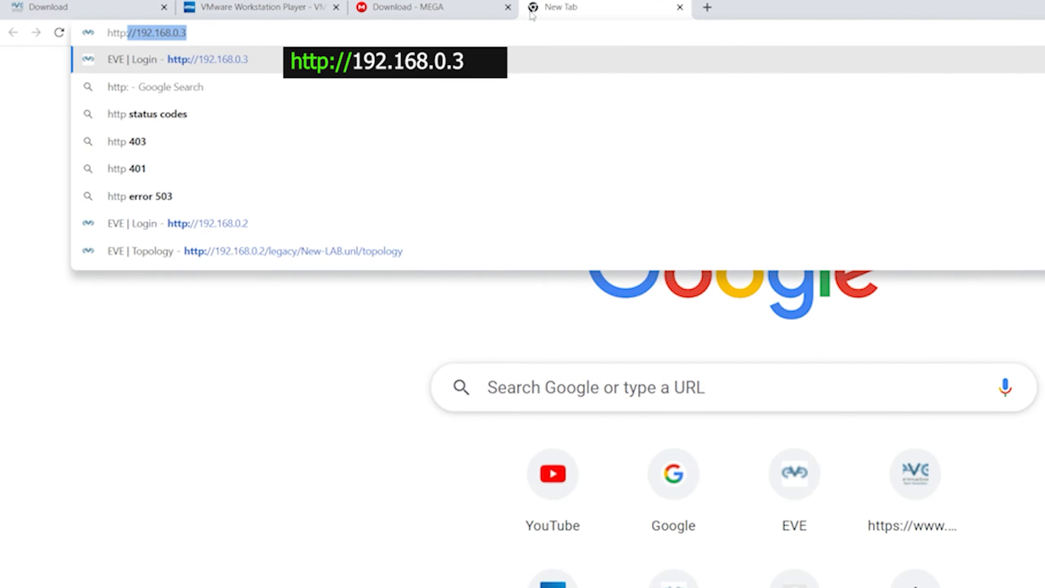
{"action": "type", "text": "//"}
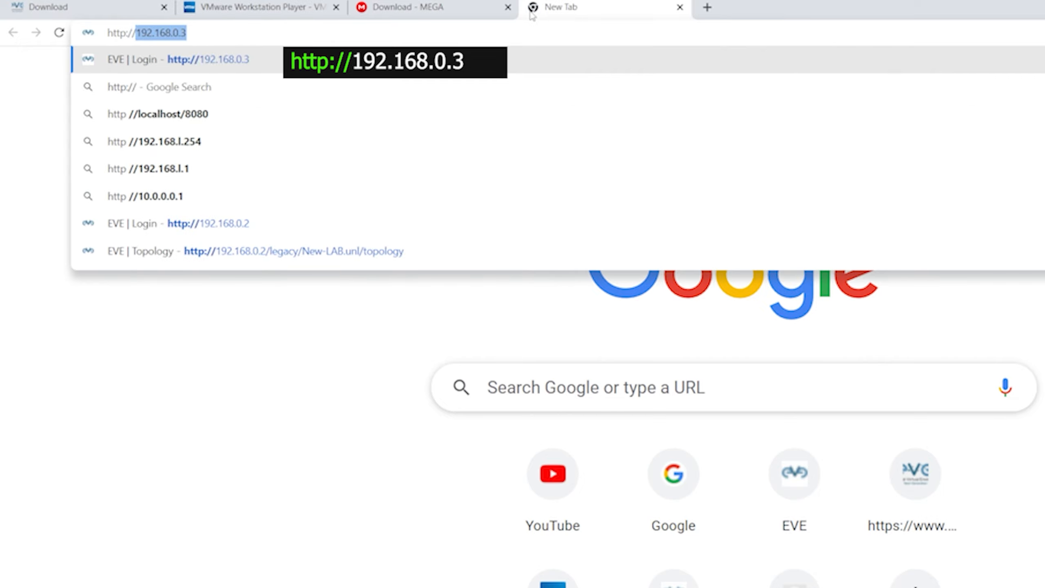
{"action": "type", "text": "192.1"}
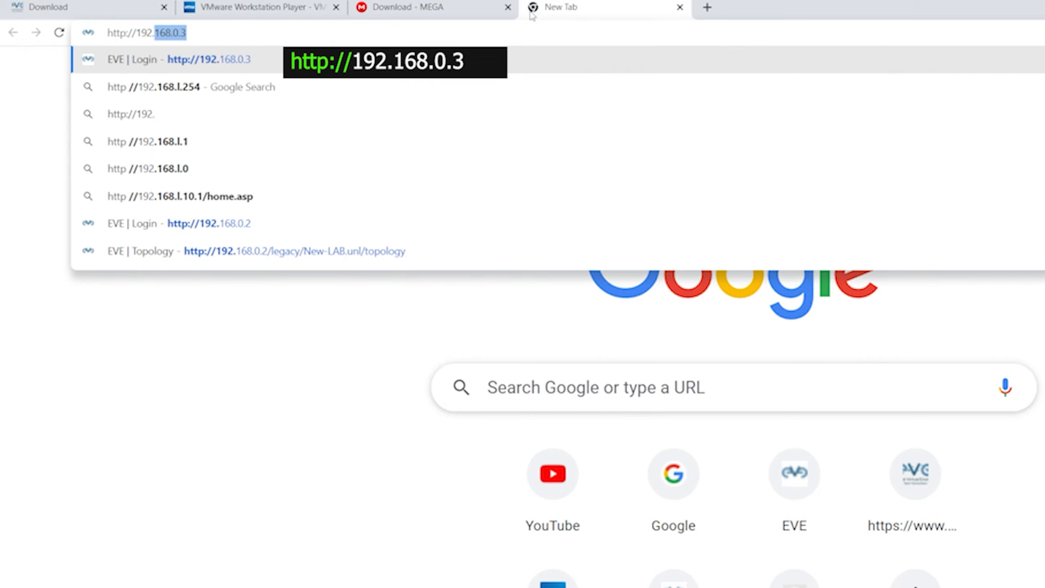
{"action": "type", "text": "68."}
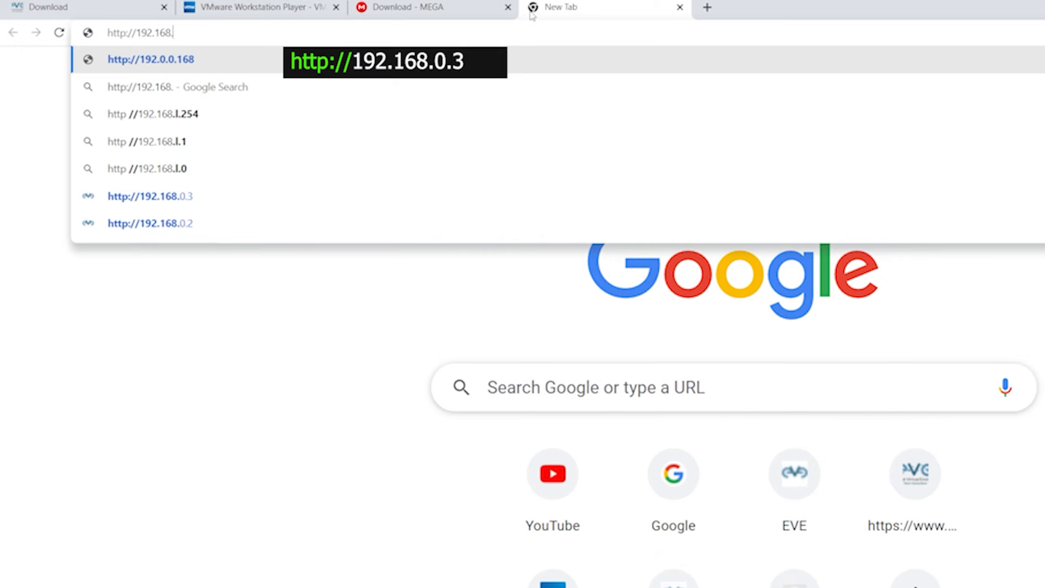
{"action": "type", "text": "0.3"}
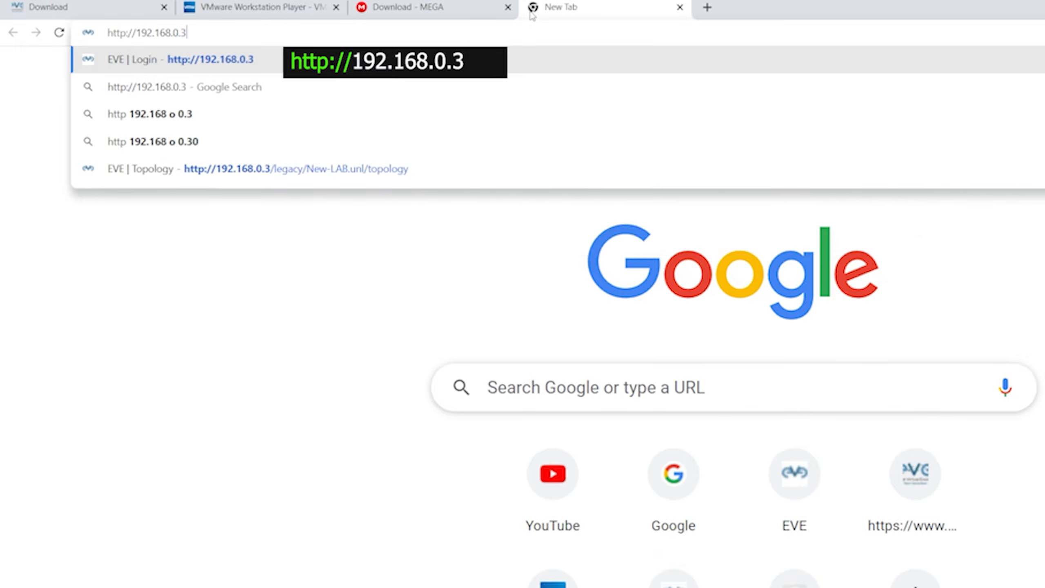
{"action": "key", "text": "Return"}
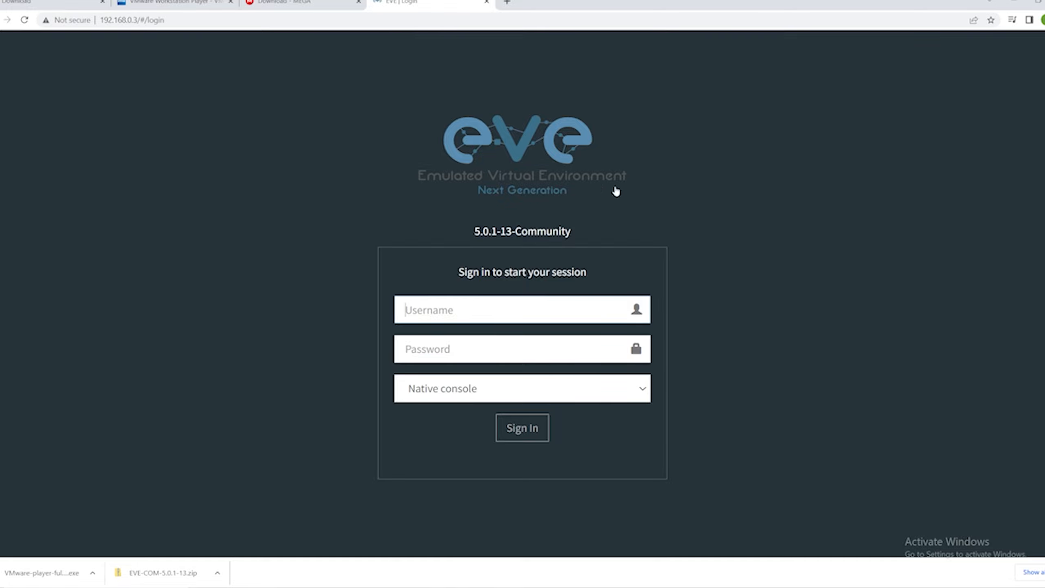
Sign in to EVE-NG with the default admin username and its default password.
{"action": "type", "text": "admin"}
{"action": "key", "text": "Tab"}
{"action": "type", "text": "eve"}
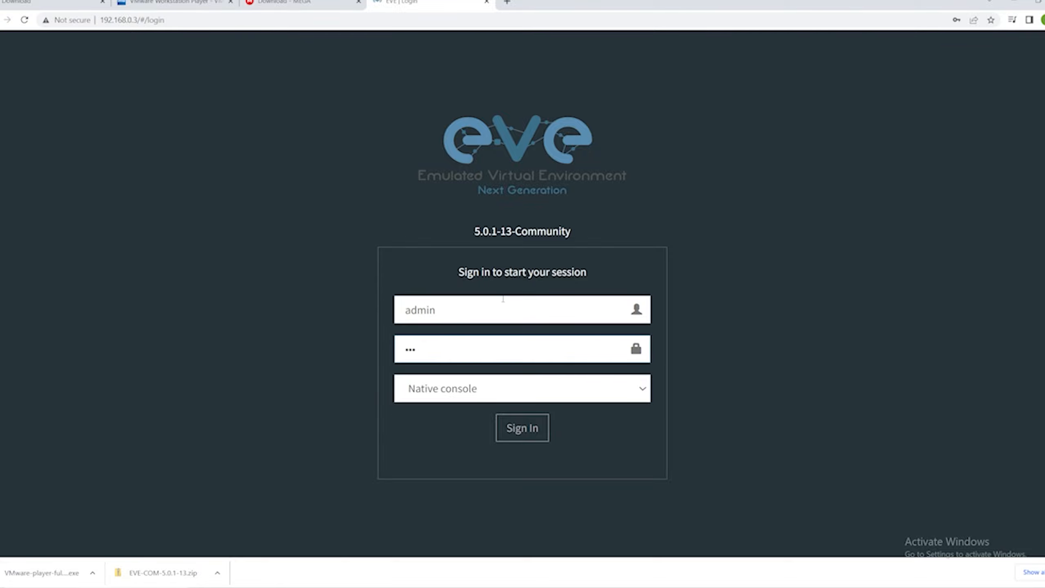
{"action": "key", "text": "Return"}
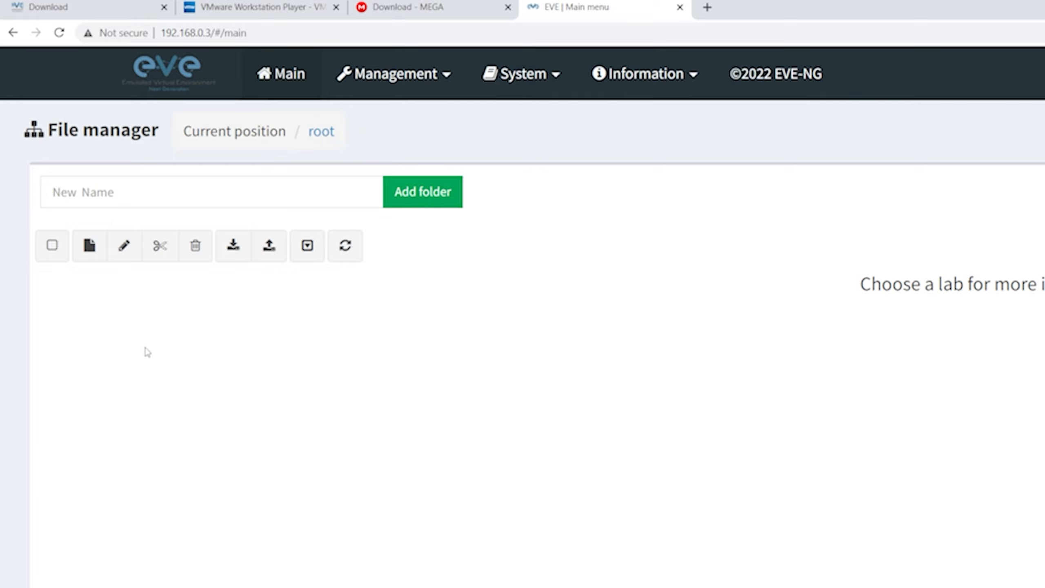
Create a new lab named New-LAB from the File manager.
{"action": "left_click", "coordinate": [89, 249]}
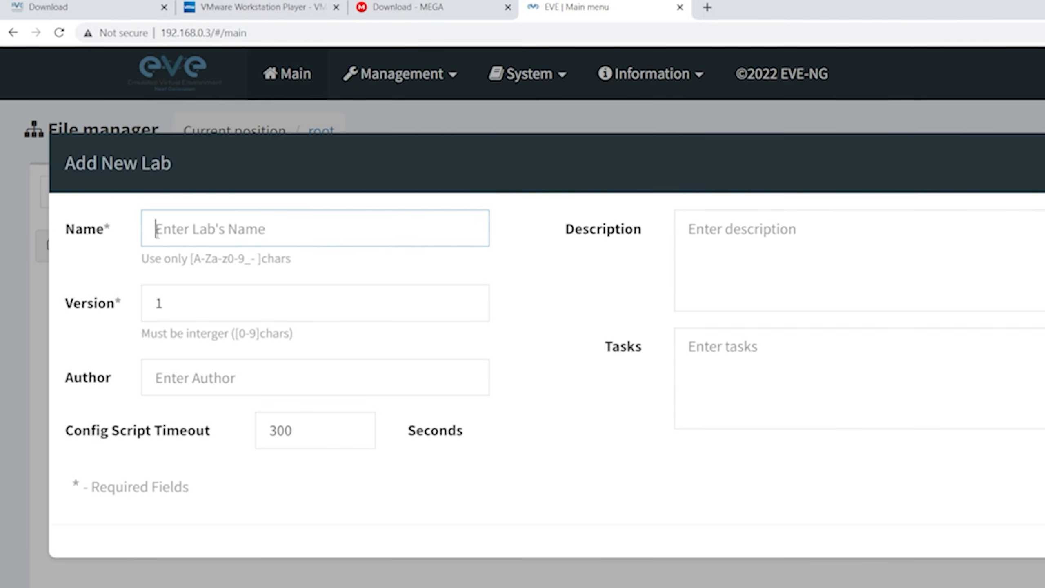
{"action": "type", "text": "New-LAB"}
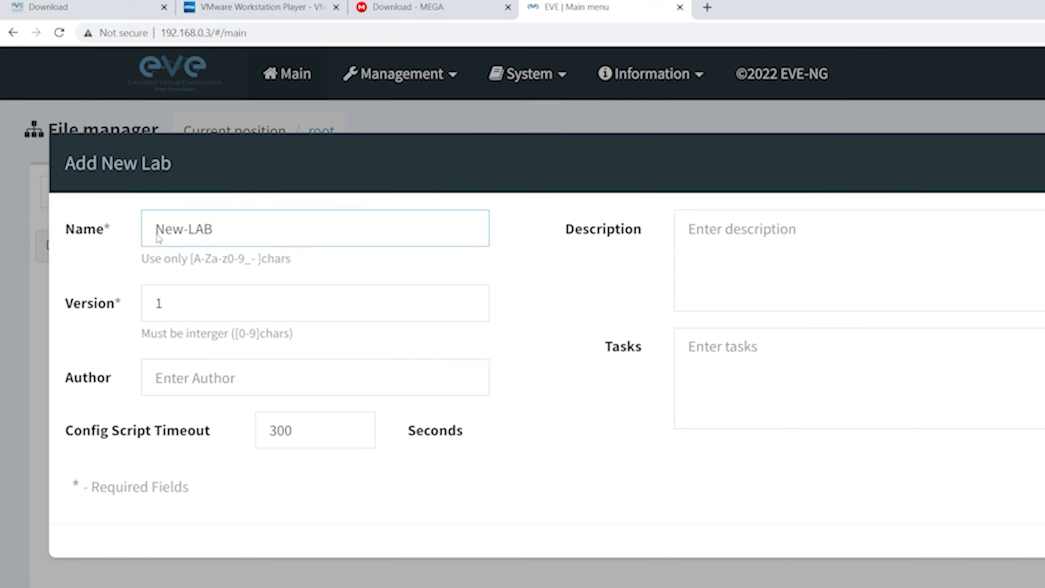
{"action": "key", "text": "Return"}
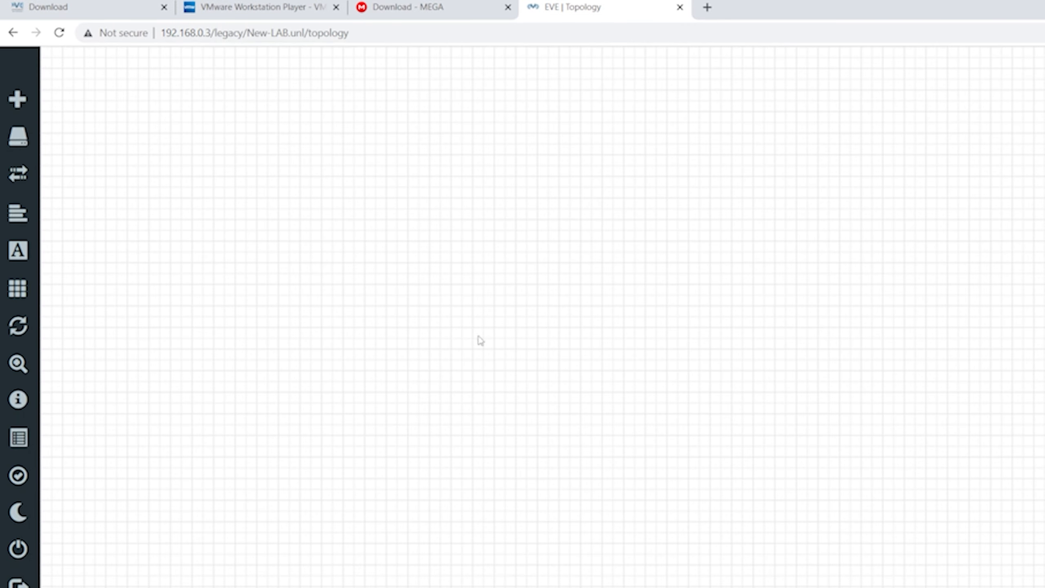
Add 2 nodes using the Virtual PC (VPCS) template to the lab.
{"action": "left_click", "coordinate": [30, 101]}
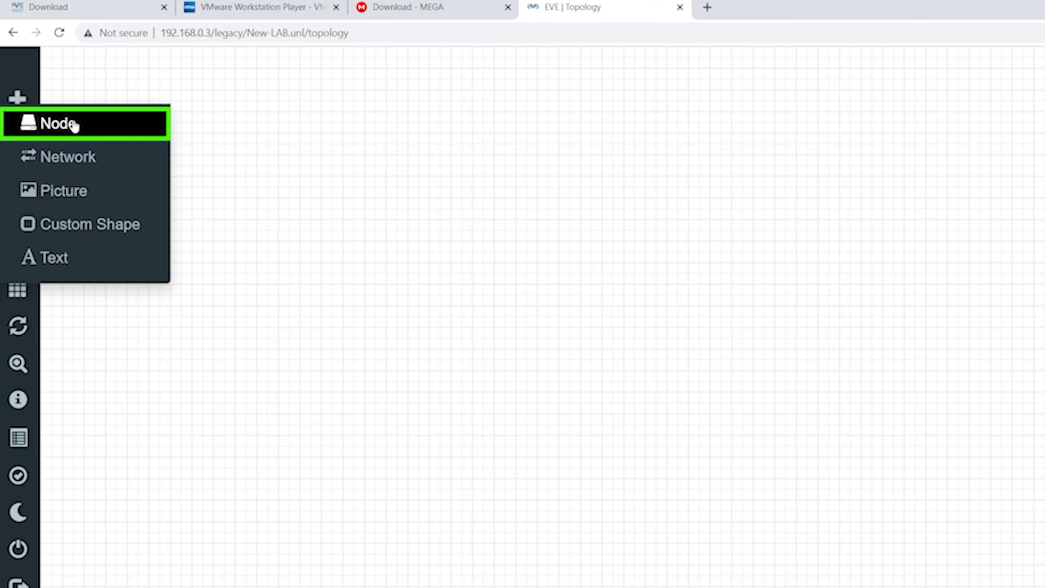
{"action": "left_click", "coordinate": [73, 125]}
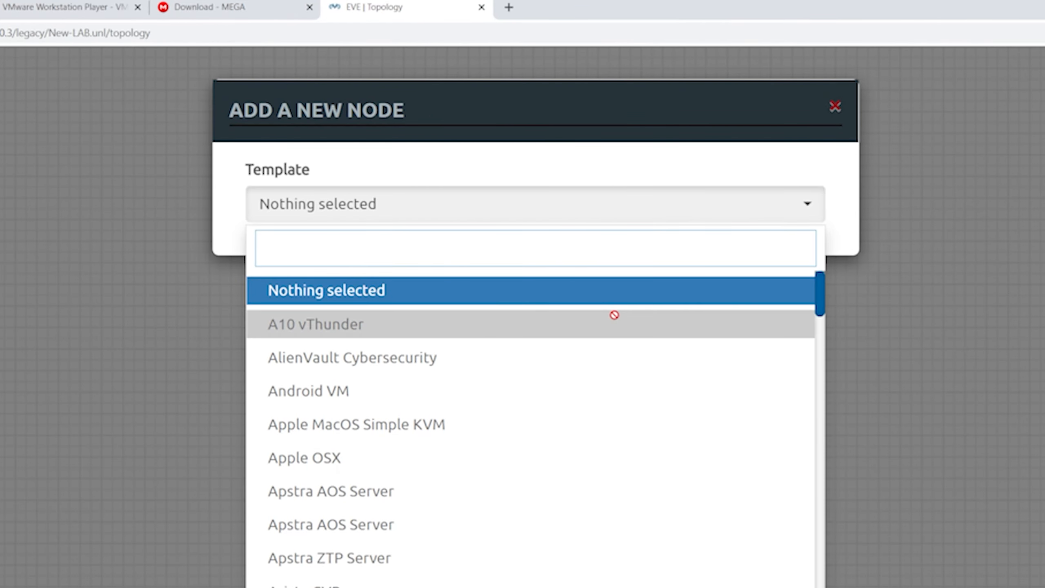
{"action": "scroll", "coordinate": [675, 299], "scroll_direction": "down", "scroll_amount": 5}
{"action": "scroll", "coordinate": [675, 302], "scroll_direction": "down", "scroll_amount": 15}
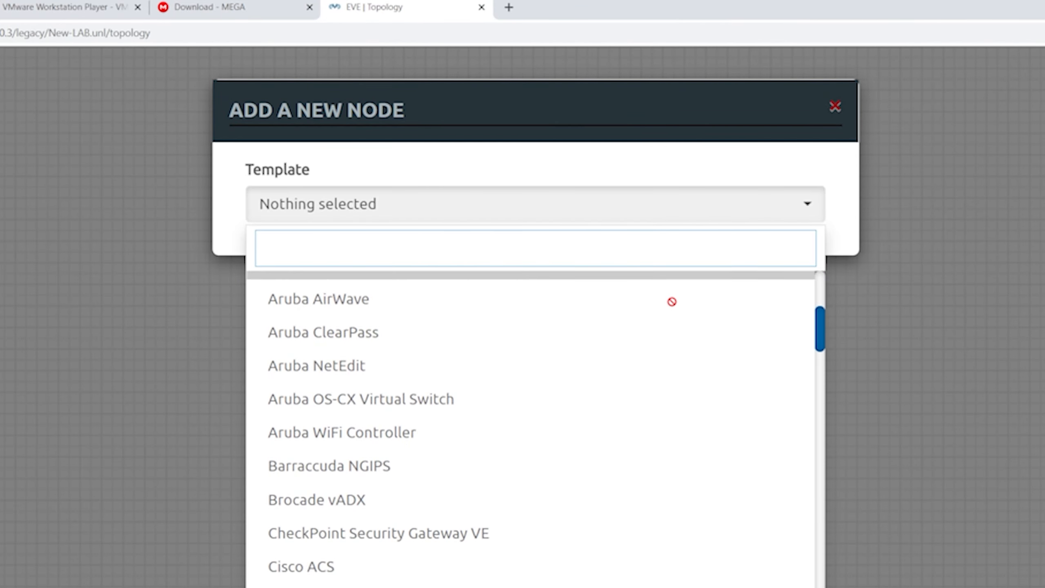
{"action": "scroll", "coordinate": [634, 322], "scroll_direction": "down", "scroll_amount": 20}
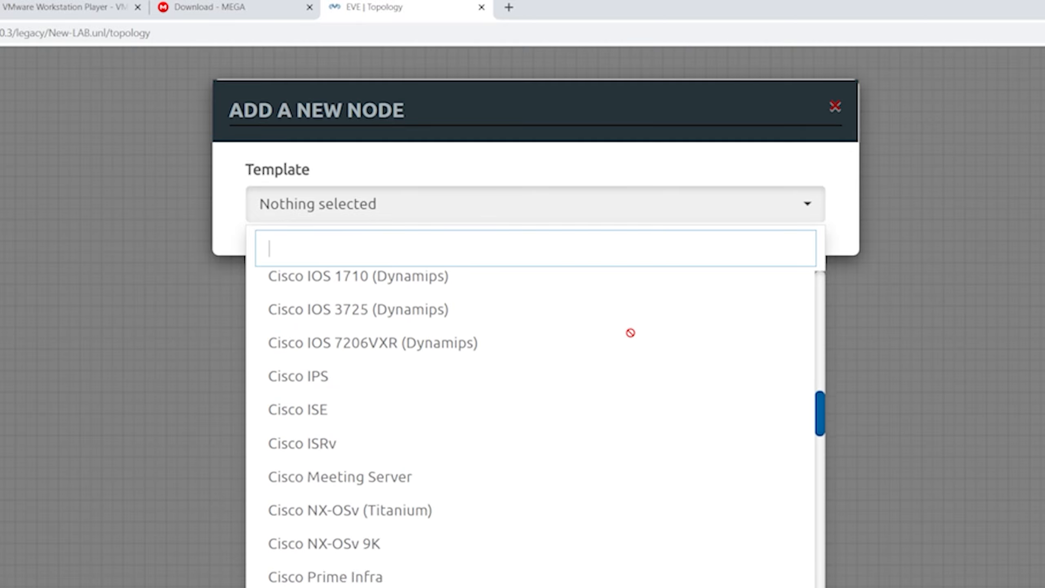
{"action": "scroll", "coordinate": [581, 375], "scroll_direction": "down", "scroll_amount": 20}
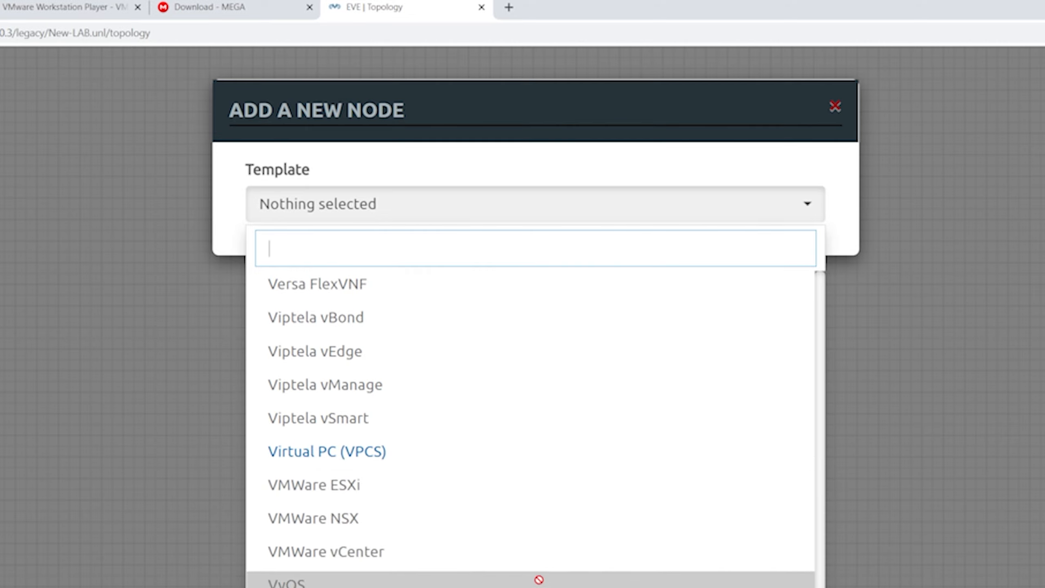
{"action": "left_click", "coordinate": [616, 451]}
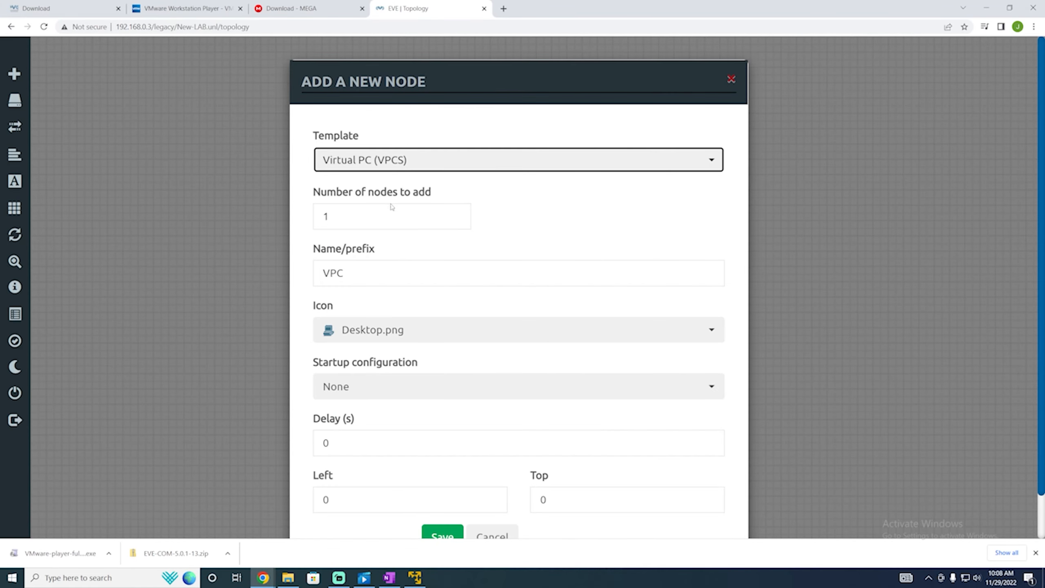
{"action": "key", "text": "Tab"}
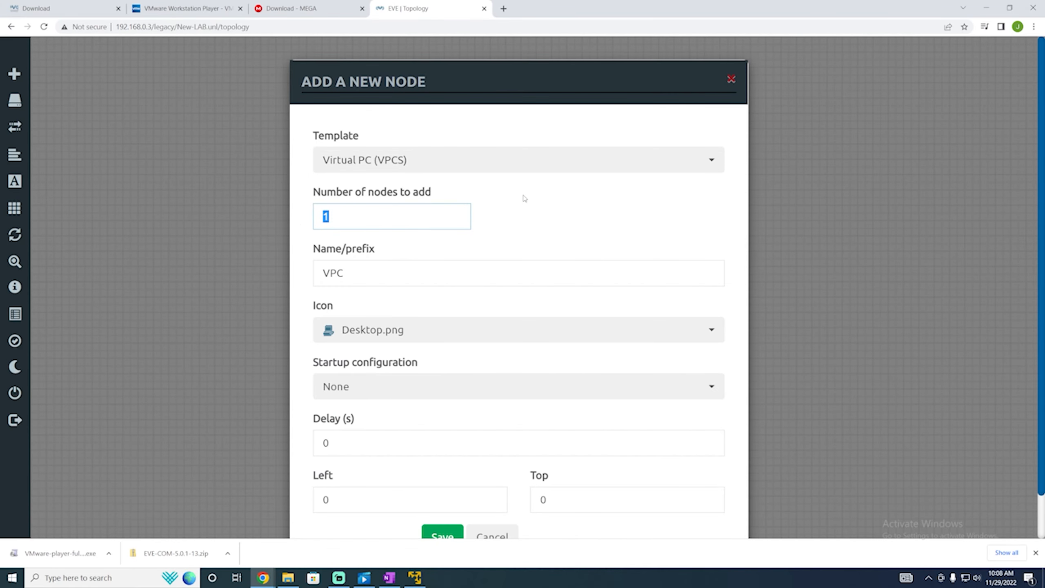
{"action": "key", "text": "BackSpace"}
{"action": "type", "text": "2"}
{"action": "key", "text": "Return"}
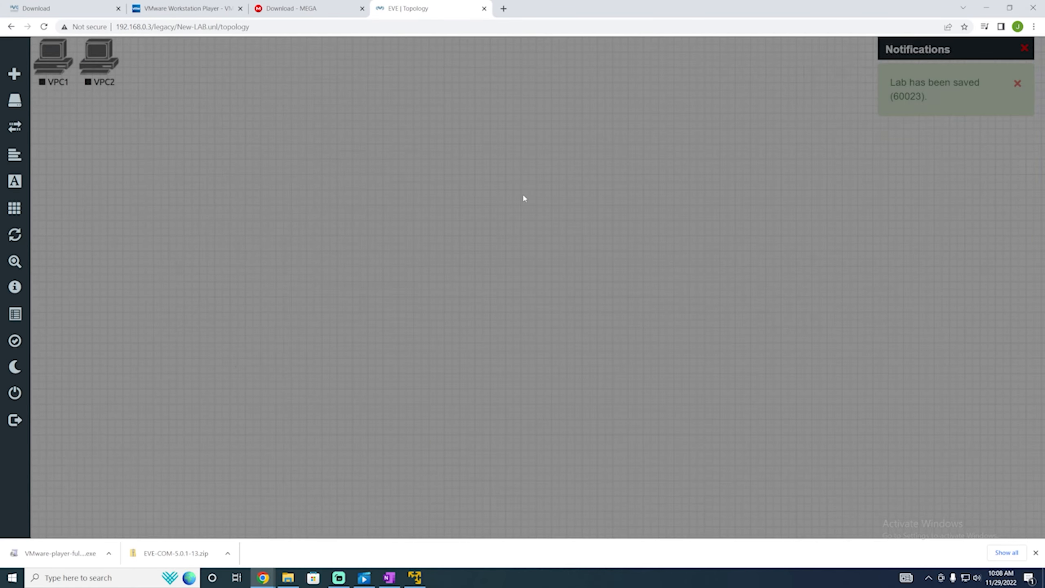
Arrange VPC1 and VPC2 on the canvas and save their eth0-to-eth0 link.
{"action": "left_click_drag", "start_coordinate": [163, 97], "coordinate": [395, 218]}
{"action": "left_click", "coordinate": [318, 239]}
{"action": "left_click", "coordinate": [556, 455]}
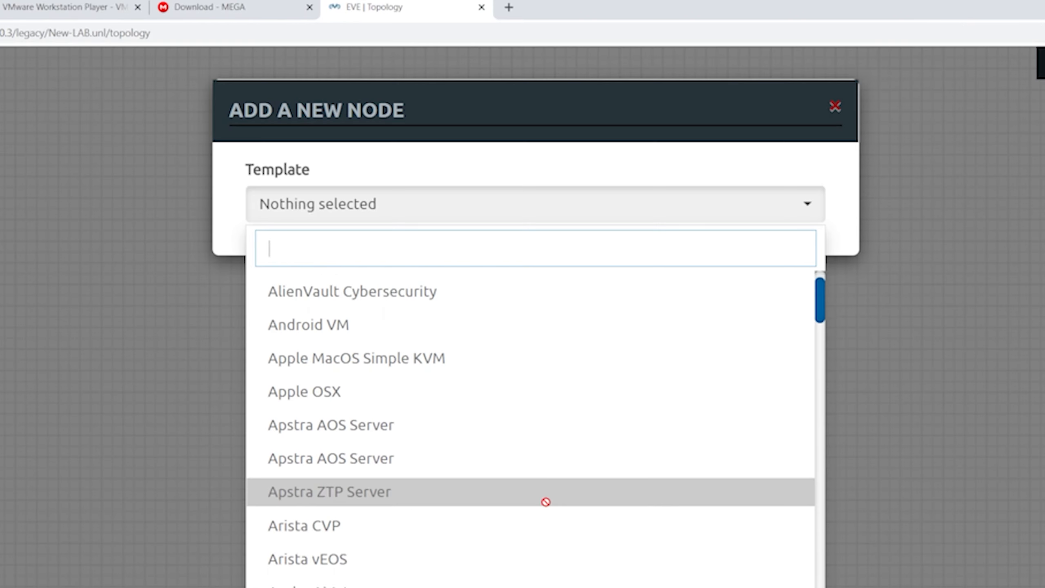
Scroll up and down through the Add a New Node Template list to review all available node types.
{"action": "scroll", "coordinate": [543, 506], "scroll_direction": "down", "scroll_amount": 10}
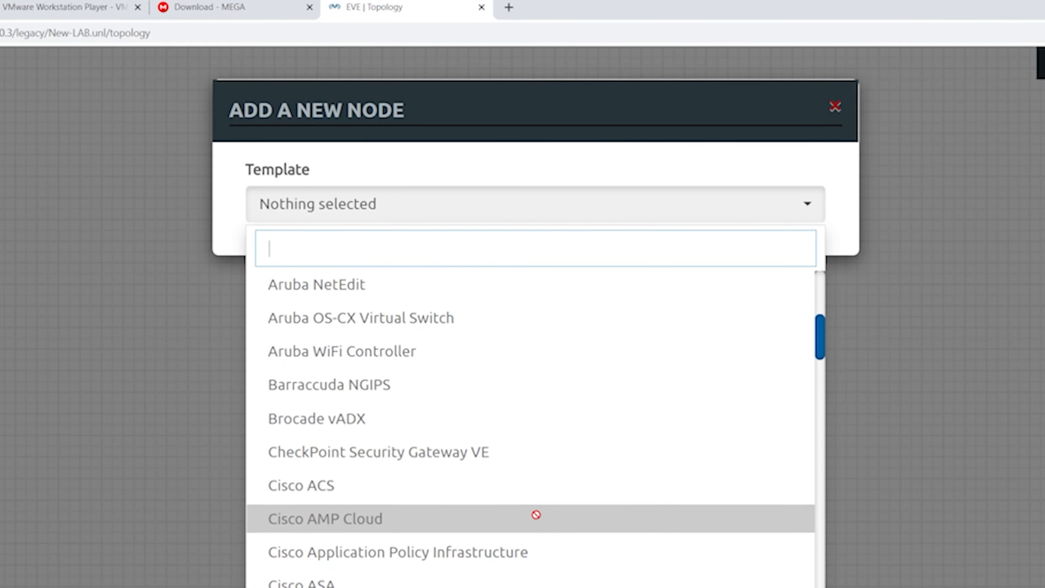
{"action": "scroll", "coordinate": [536, 515], "scroll_direction": "down", "scroll_amount": 9}
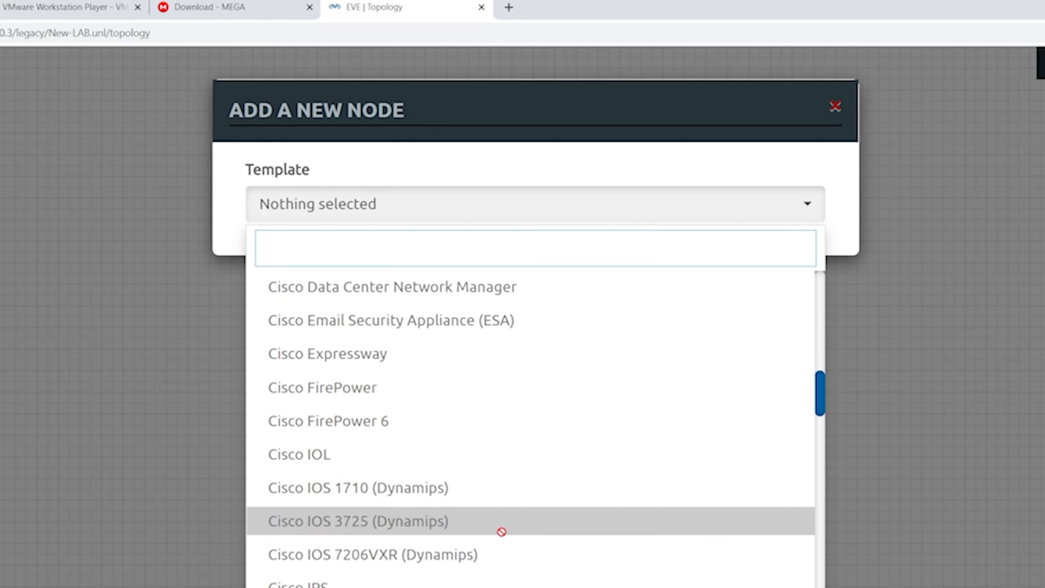
{"action": "scroll", "coordinate": [499, 530], "scroll_direction": "down", "scroll_amount": 10}
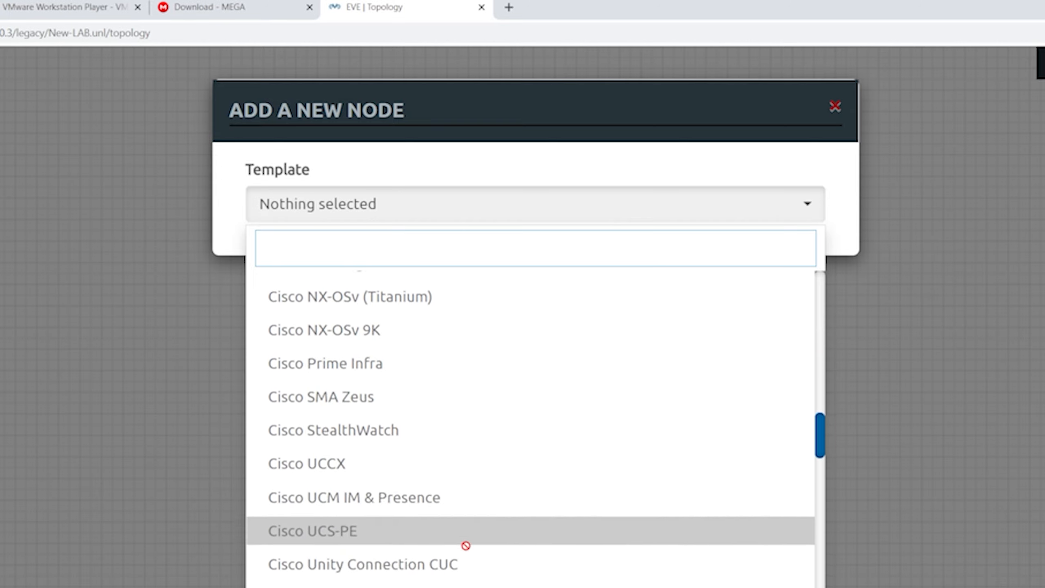
{"action": "scroll", "coordinate": [457, 544], "scroll_direction": "down", "scroll_amount": 15}
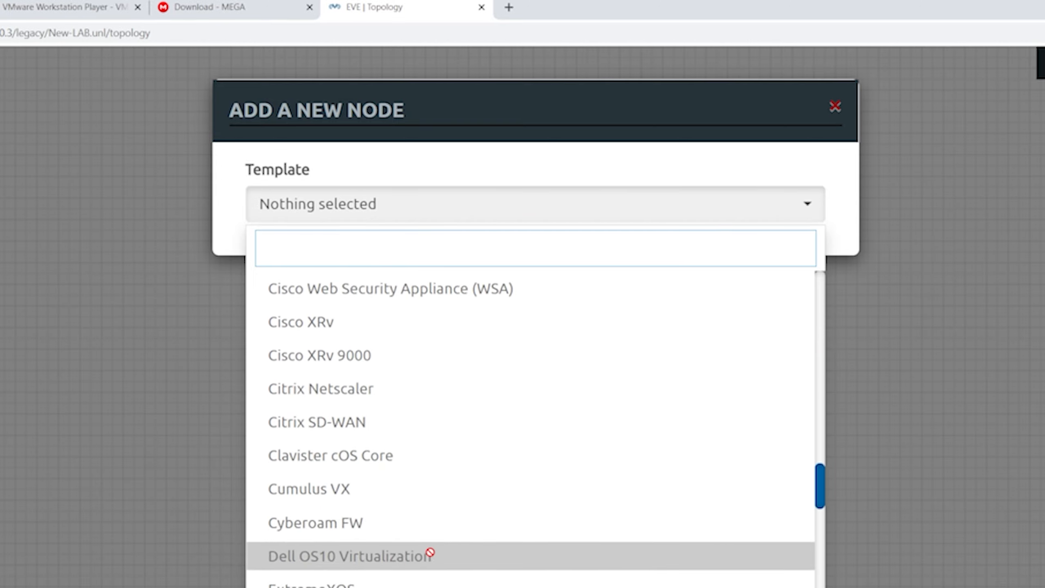
{"action": "scroll", "coordinate": [425, 551], "scroll_direction": "down", "scroll_amount": 15}
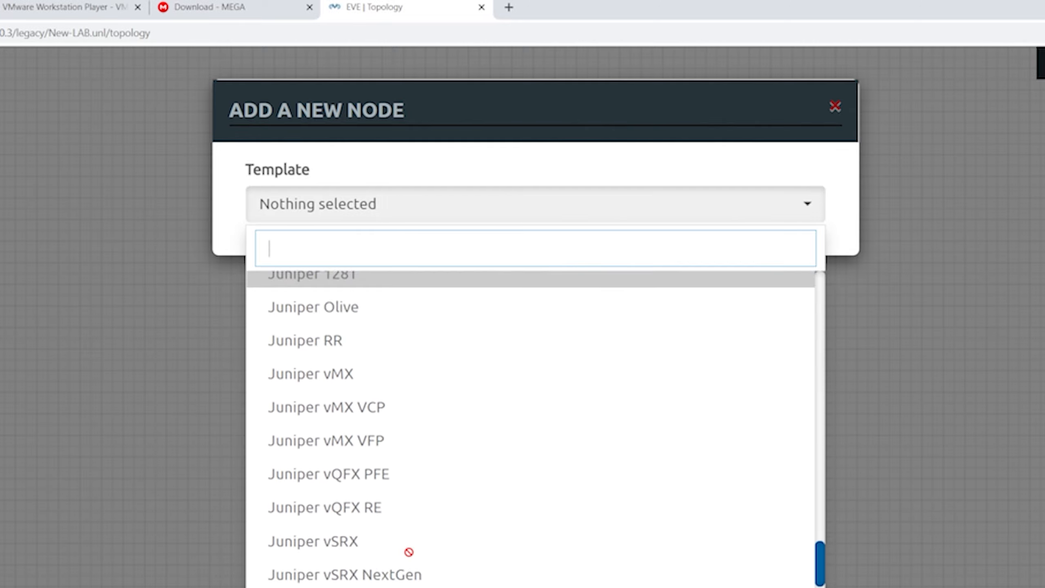
{"action": "scroll", "coordinate": [409, 478], "scroll_direction": "up", "scroll_amount": 5}
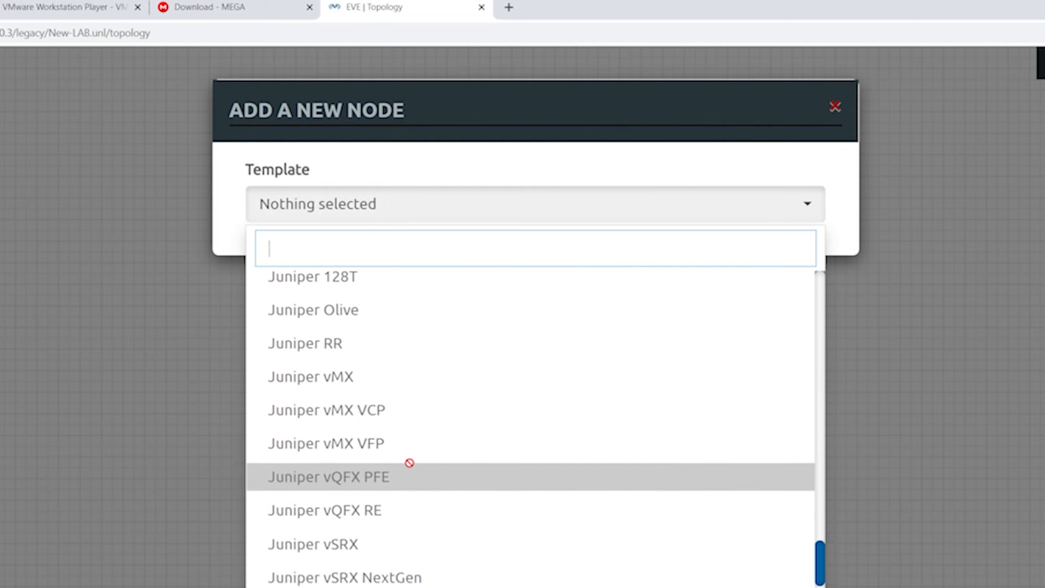
{"action": "scroll", "coordinate": [408, 460], "scroll_direction": "up", "scroll_amount": 4}
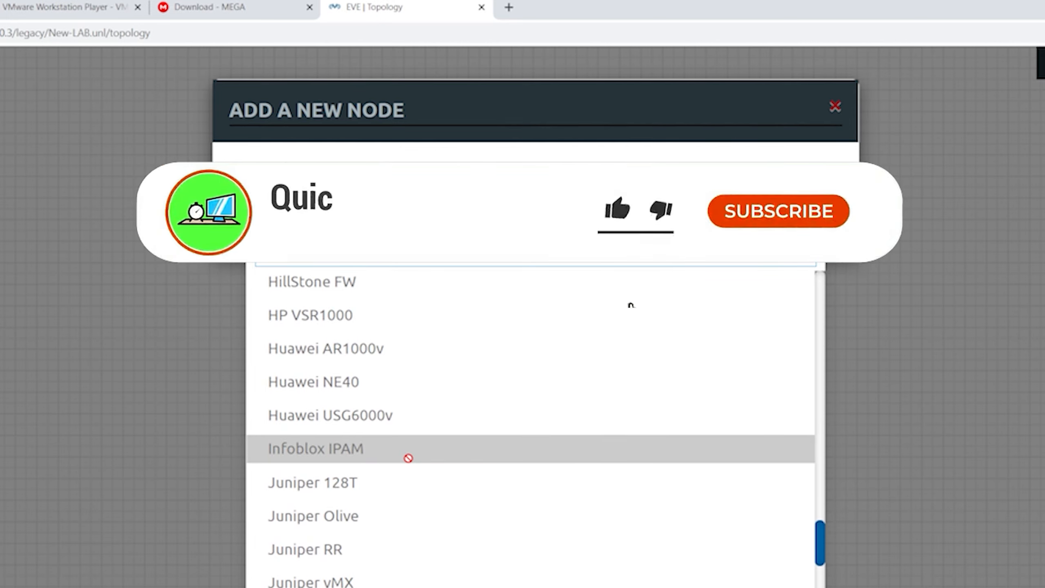
{"action": "scroll", "coordinate": [408, 458], "scroll_direction": "down", "scroll_amount": 5}
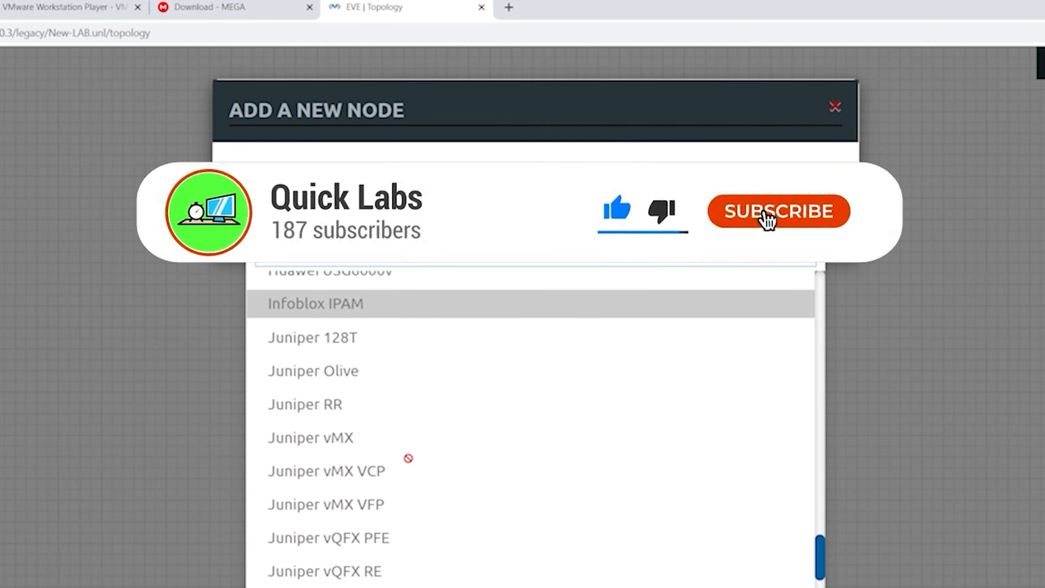
{"action": "scroll", "coordinate": [408, 458], "scroll_direction": "down", "scroll_amount": 2}
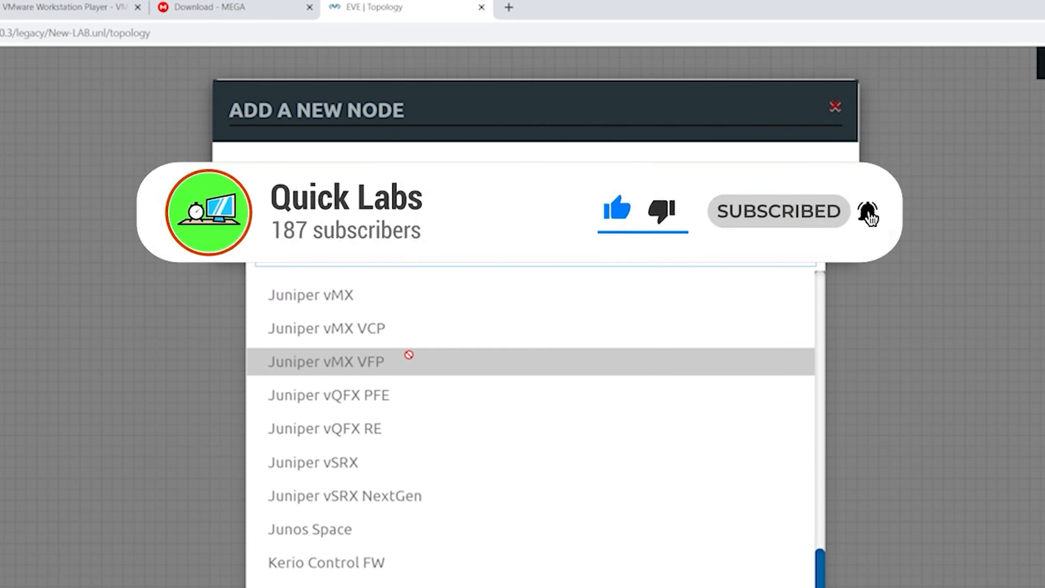
{"action": "scroll", "coordinate": [405, 348], "scroll_direction": "down", "scroll_amount": 4}
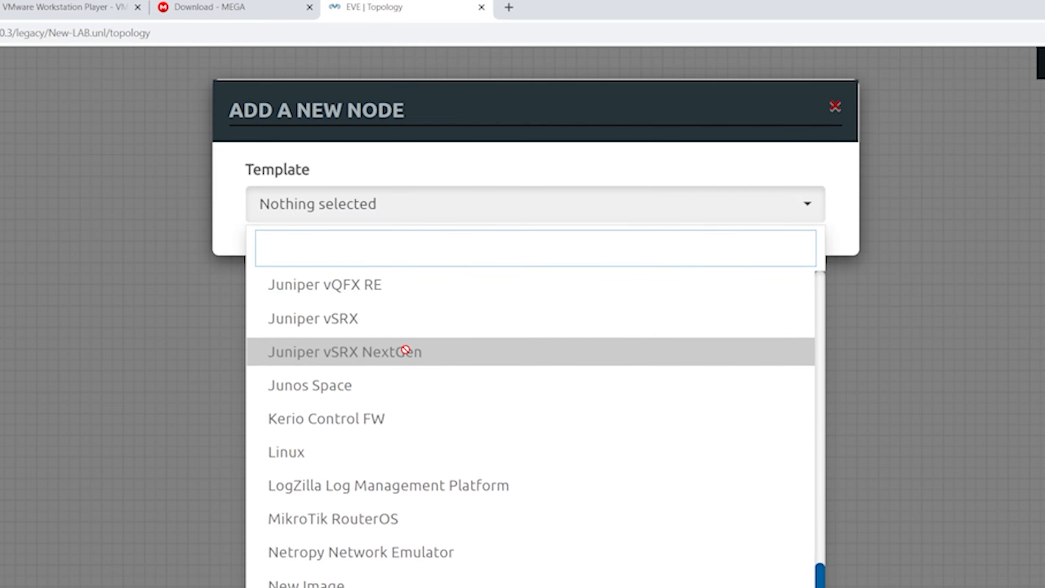
{"action": "scroll", "coordinate": [405, 350], "scroll_direction": "down", "scroll_amount": 4}
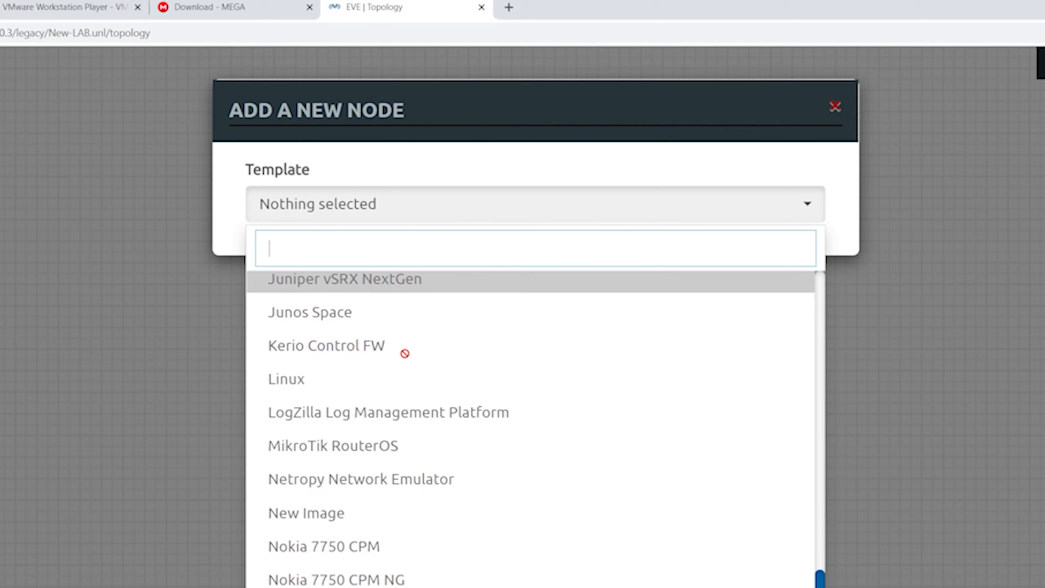
{"action": "scroll", "coordinate": [405, 354], "scroll_direction": "down", "scroll_amount": 2}
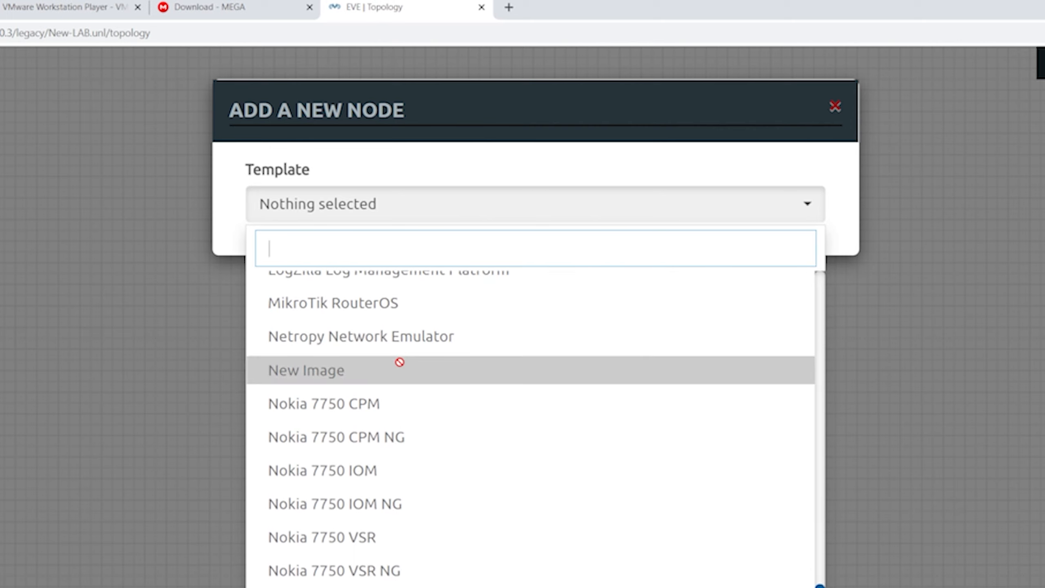